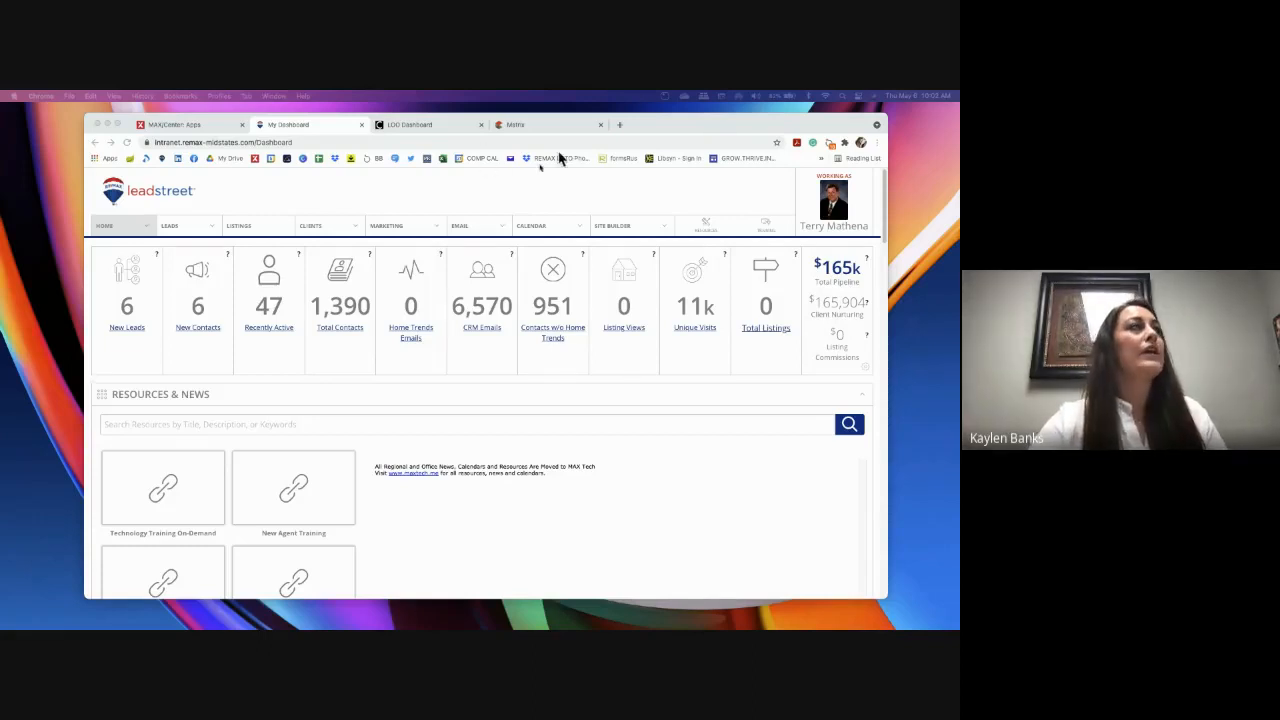
Open the client contact list and expand its Groups filter.
left_click_drag(714, 129, 712, 122)
mouse_move(346, 229)
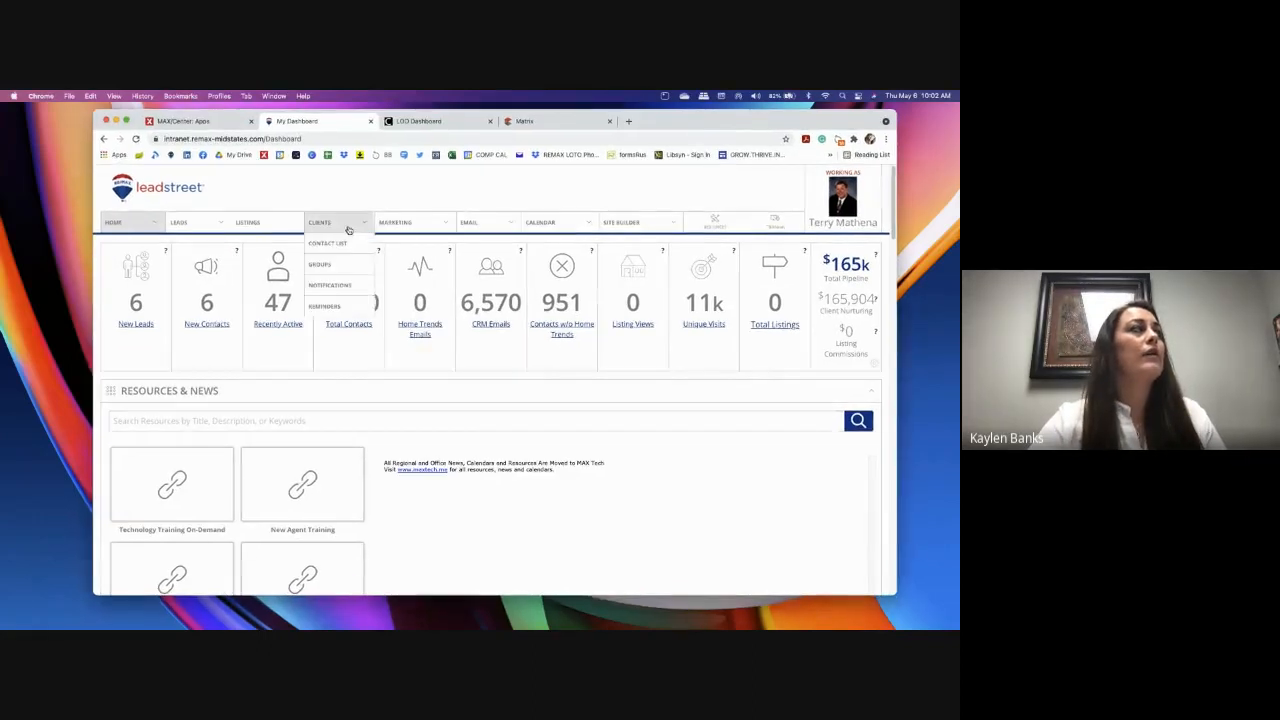
left_click(351, 253)
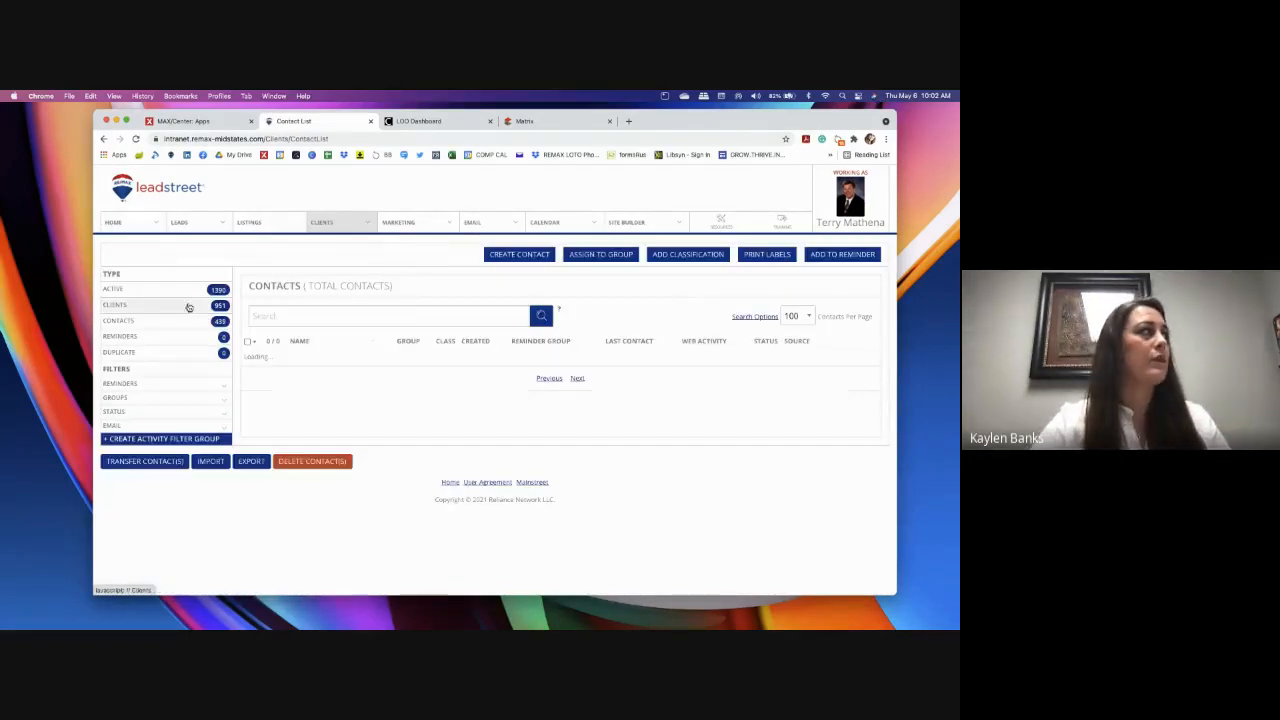
left_click(170, 398)
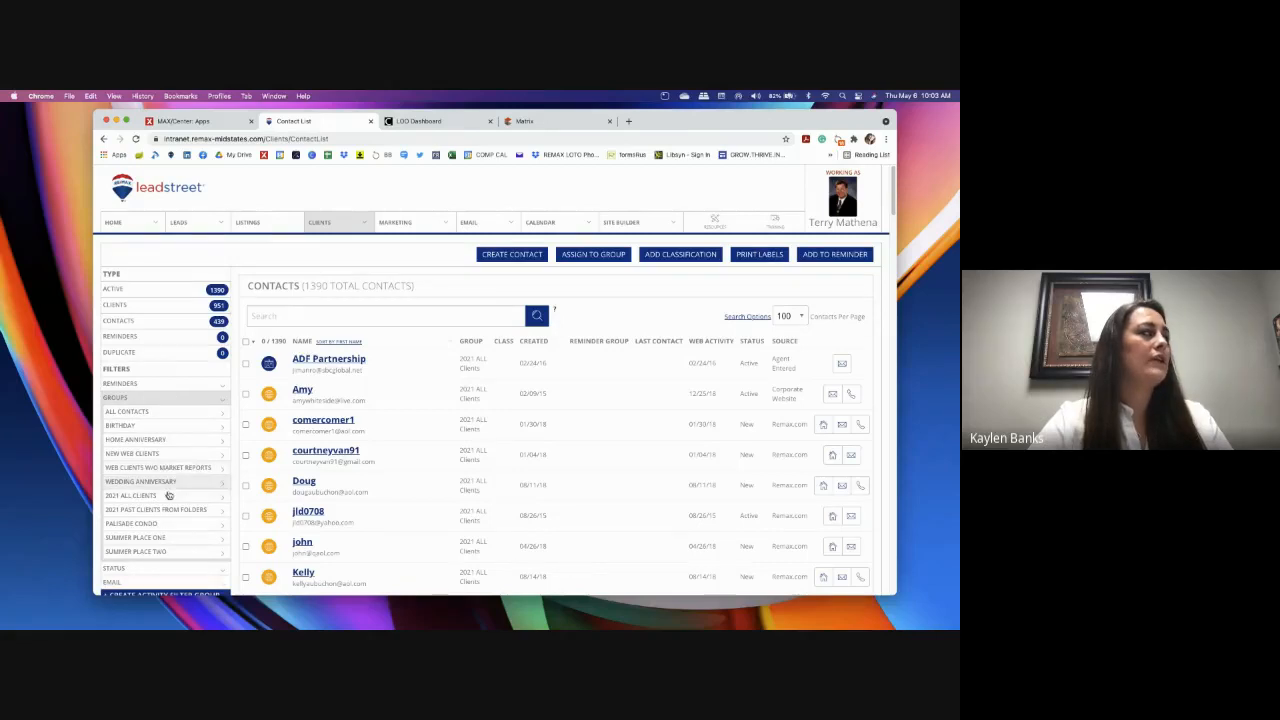
Expand the Email filter and examine the client groups and the contacts' group assignments.
scroll(159, 441, "down", 1)
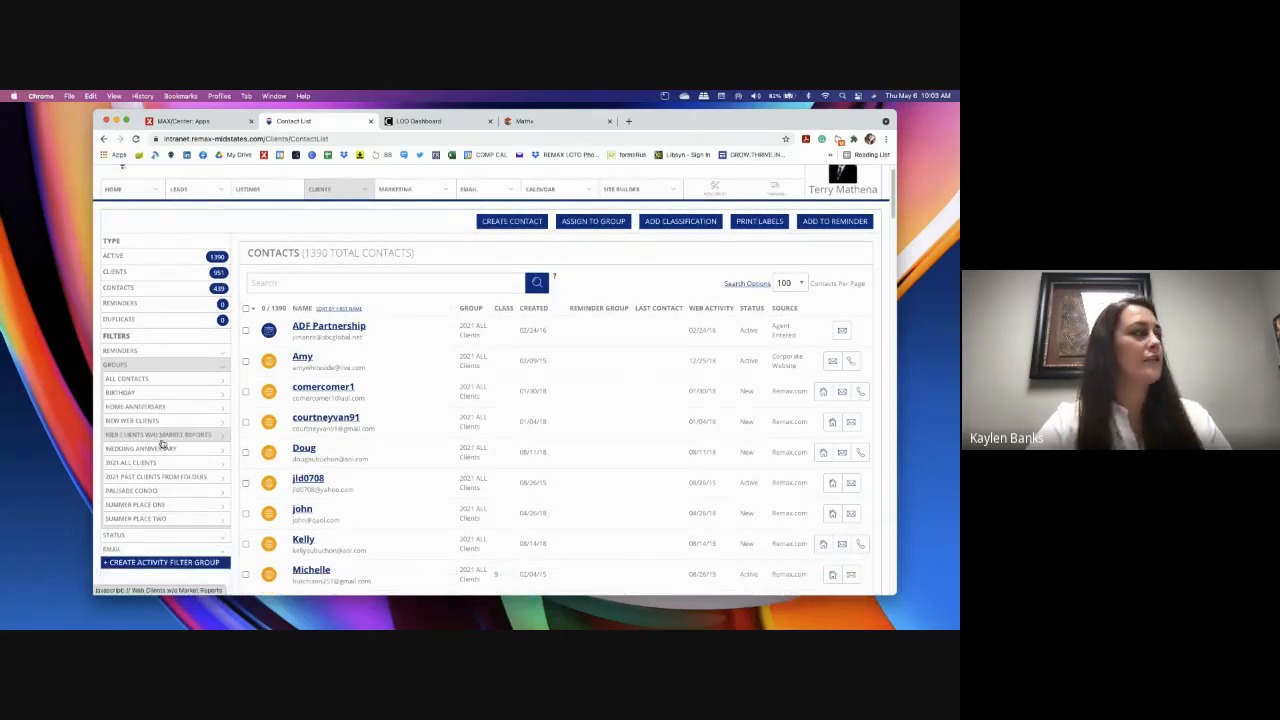
scroll(173, 498, "down", 1)
left_click(160, 485)
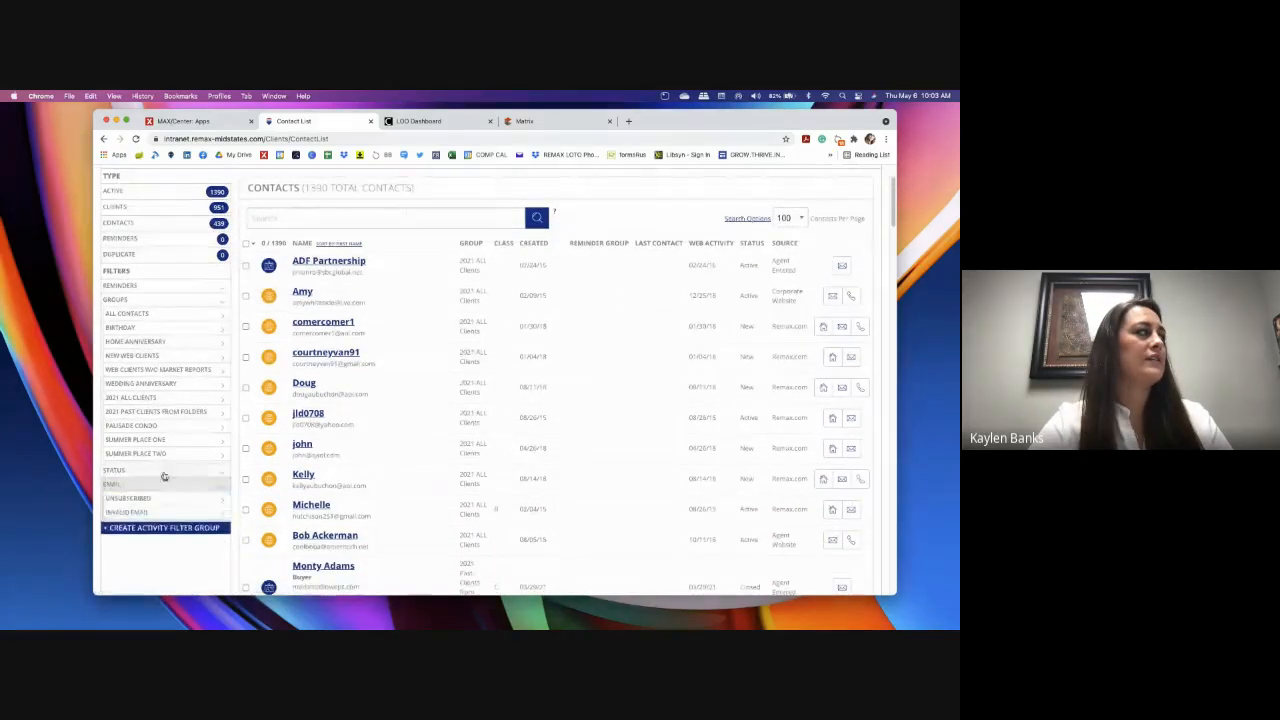
scroll(164, 474, "down", 1)
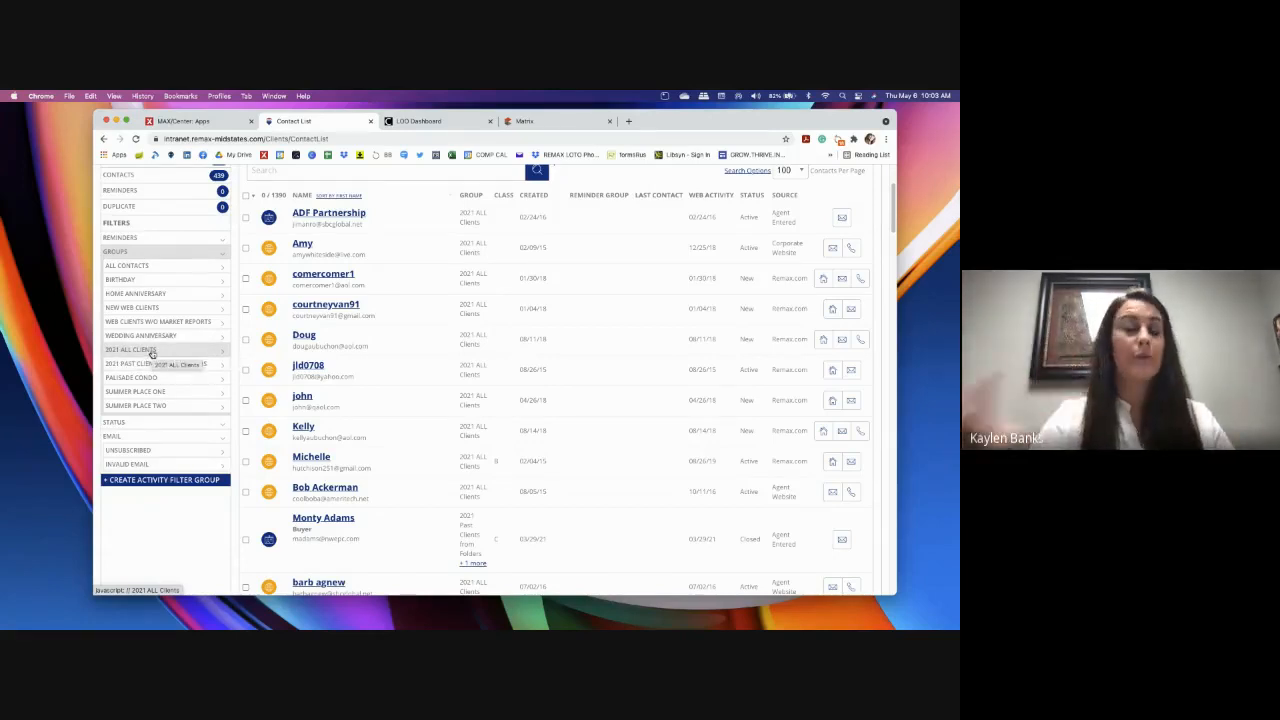
scroll(145, 375, "down", 1)
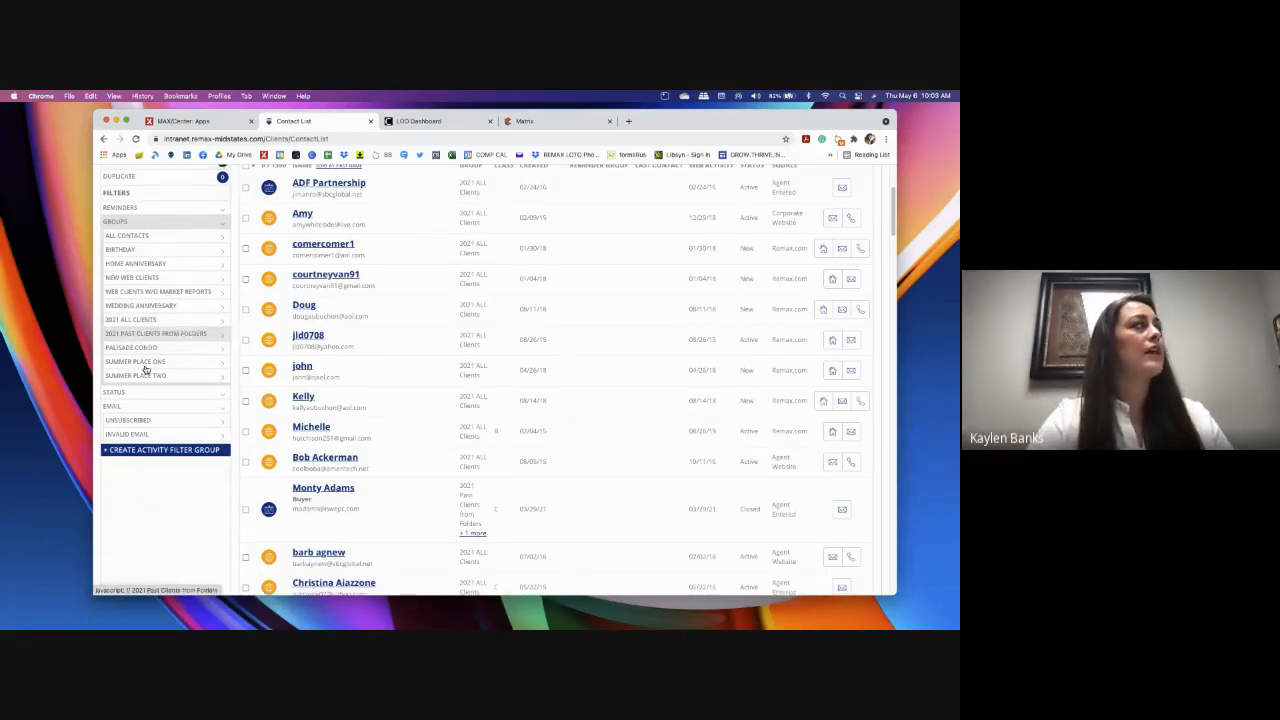
scroll(145, 370, "up", 3)
scroll(494, 329, "down", 5)
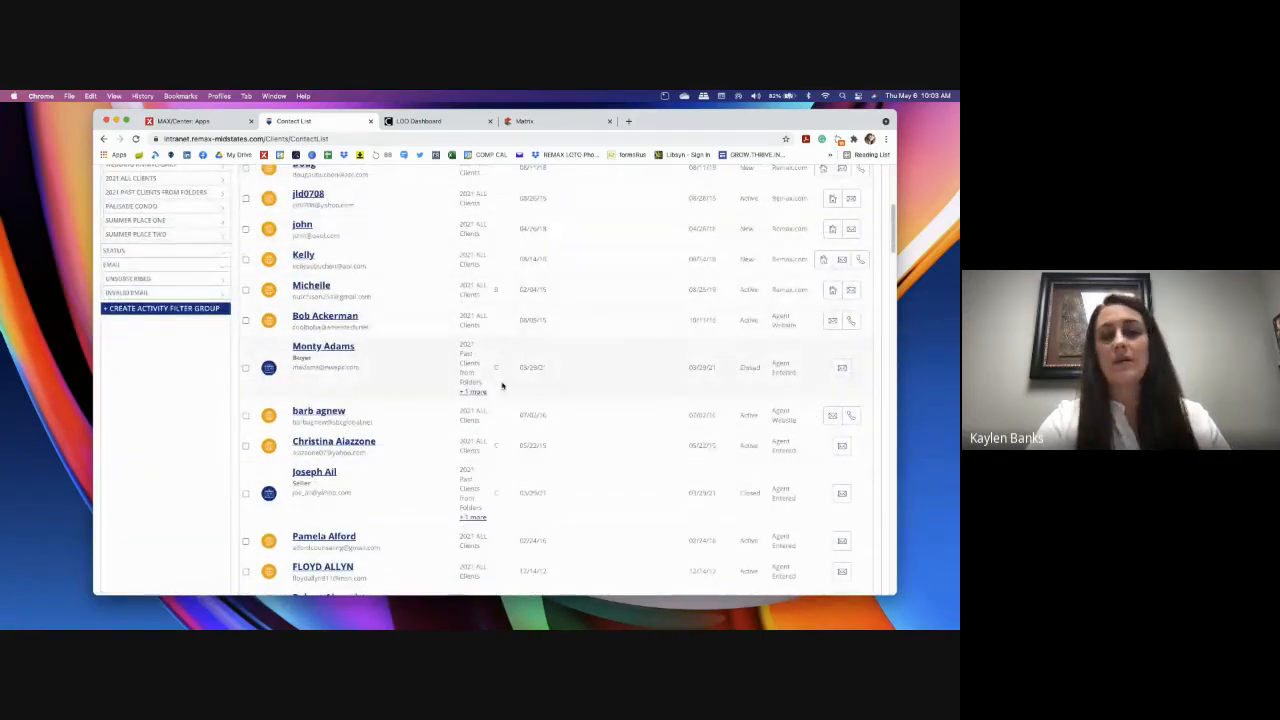
scroll(502, 385, "up", 7)
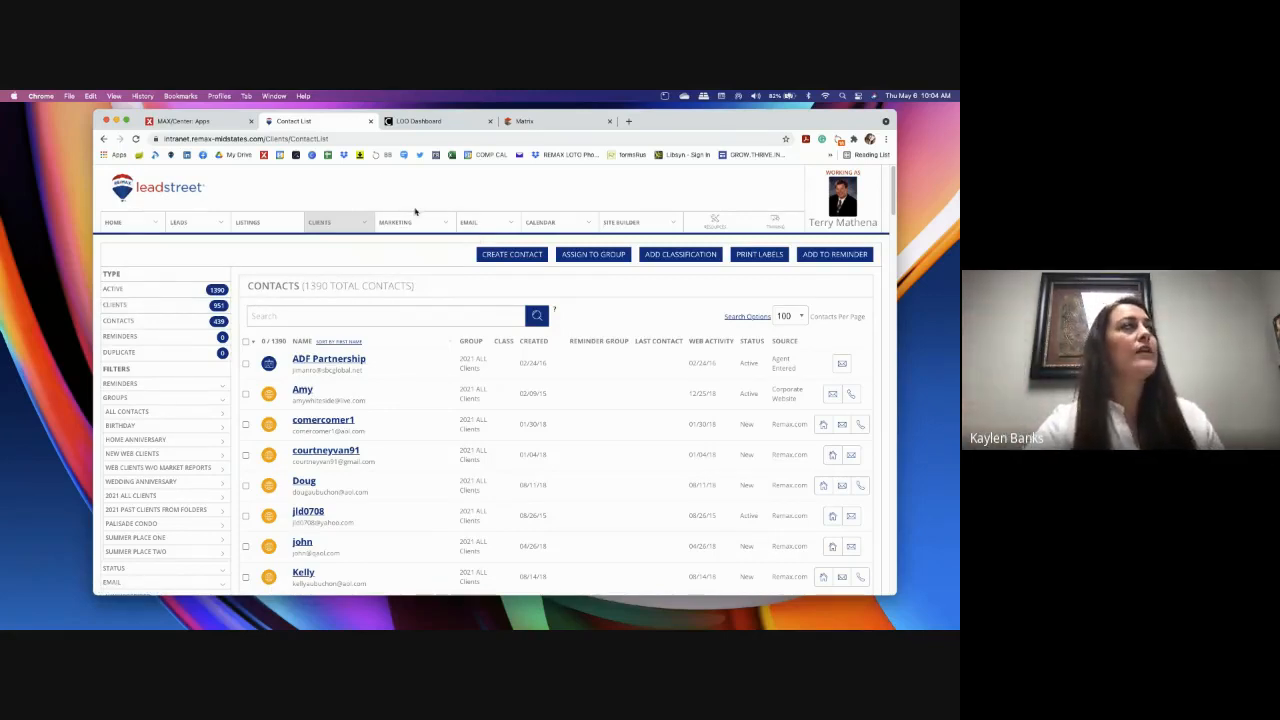
Open the Buyers Tour form and consult the Matrix MLS page before returning to the form.
mouse_move(400, 224)
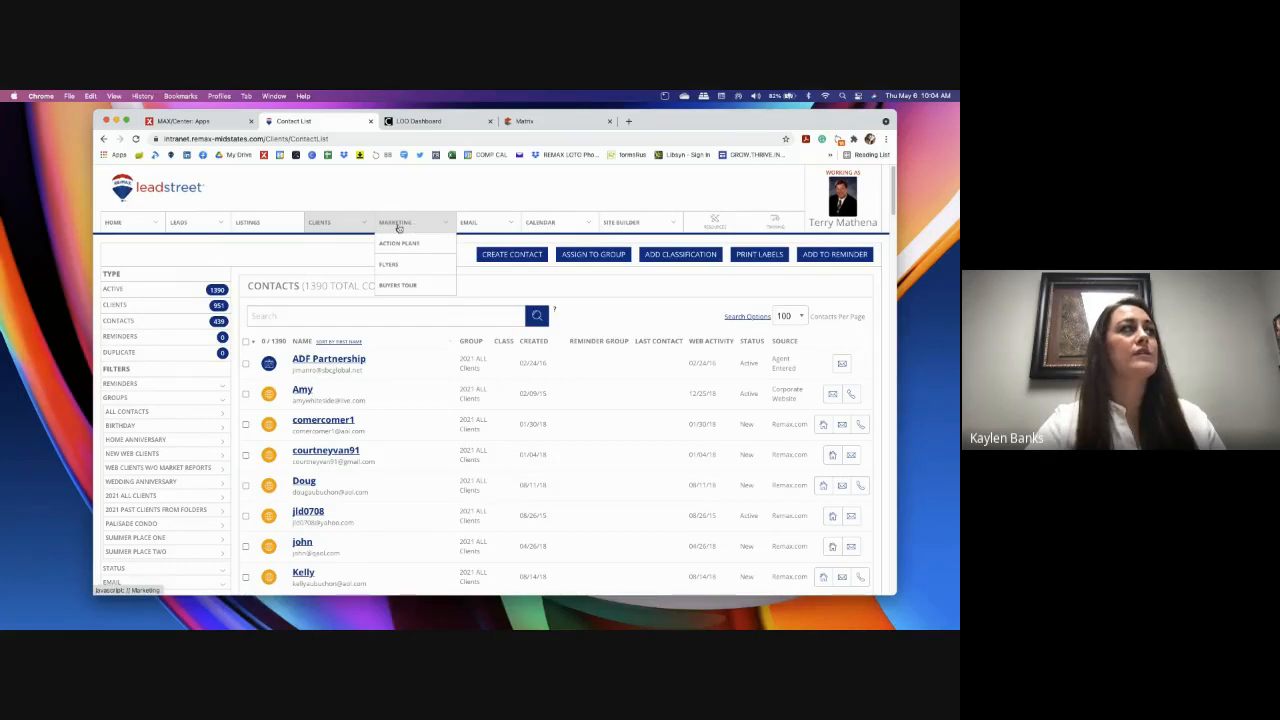
left_click(407, 287)
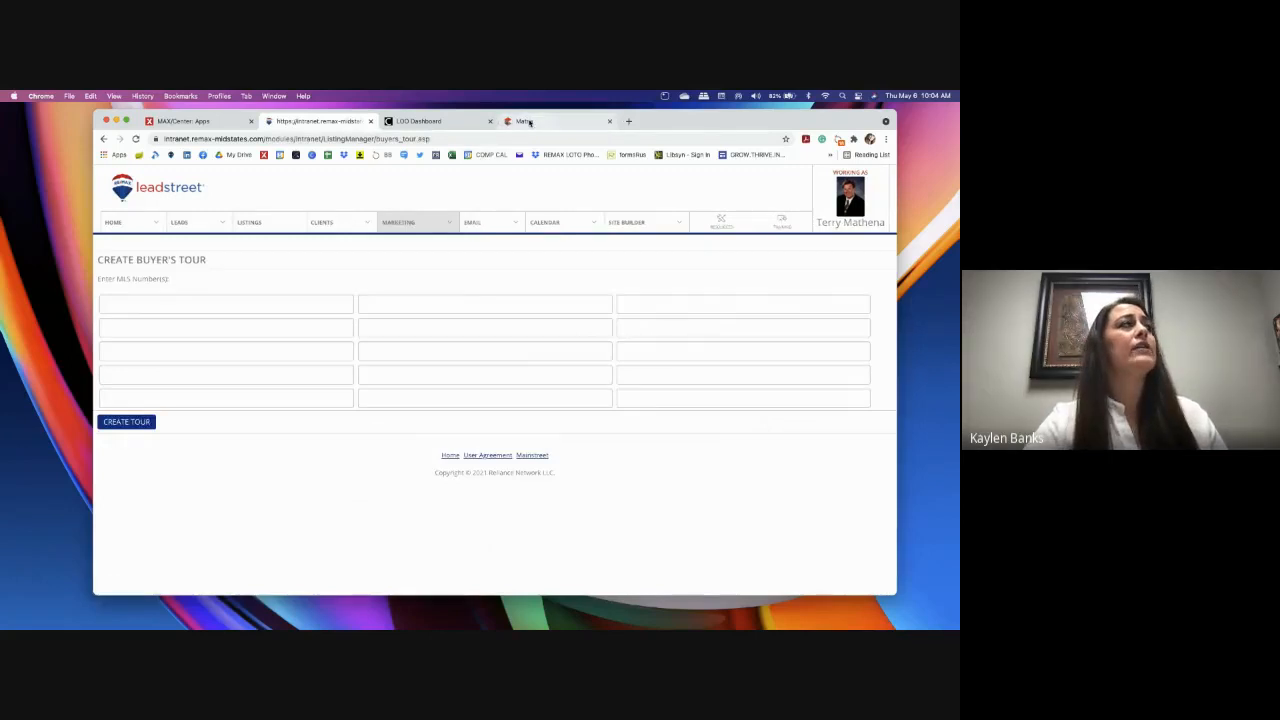
left_click(530, 121)
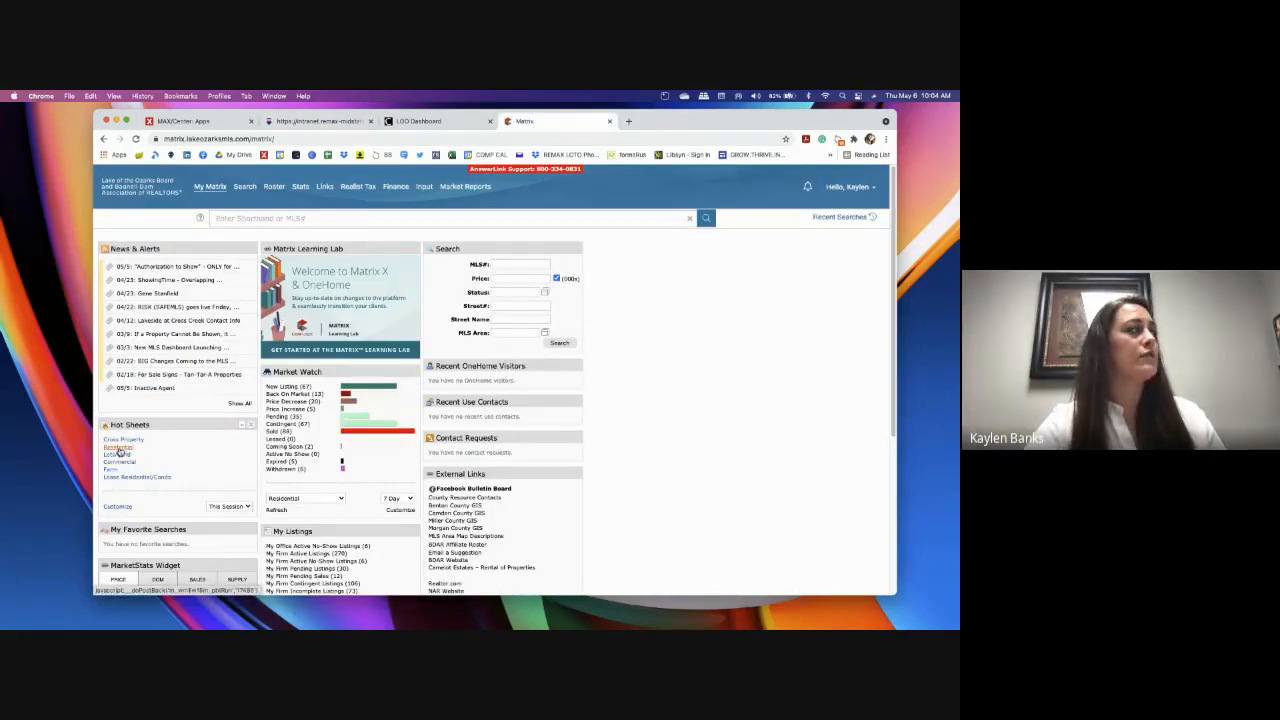
left_click(303, 123)
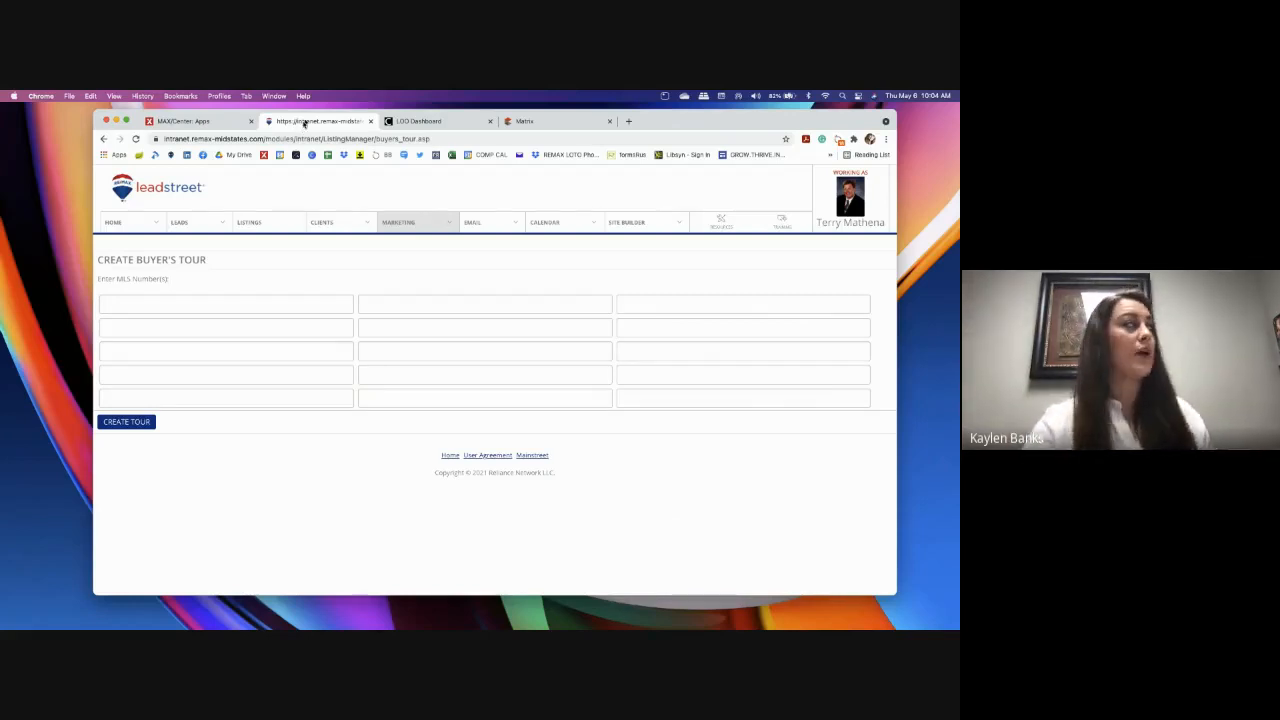
mouse_move(409, 223)
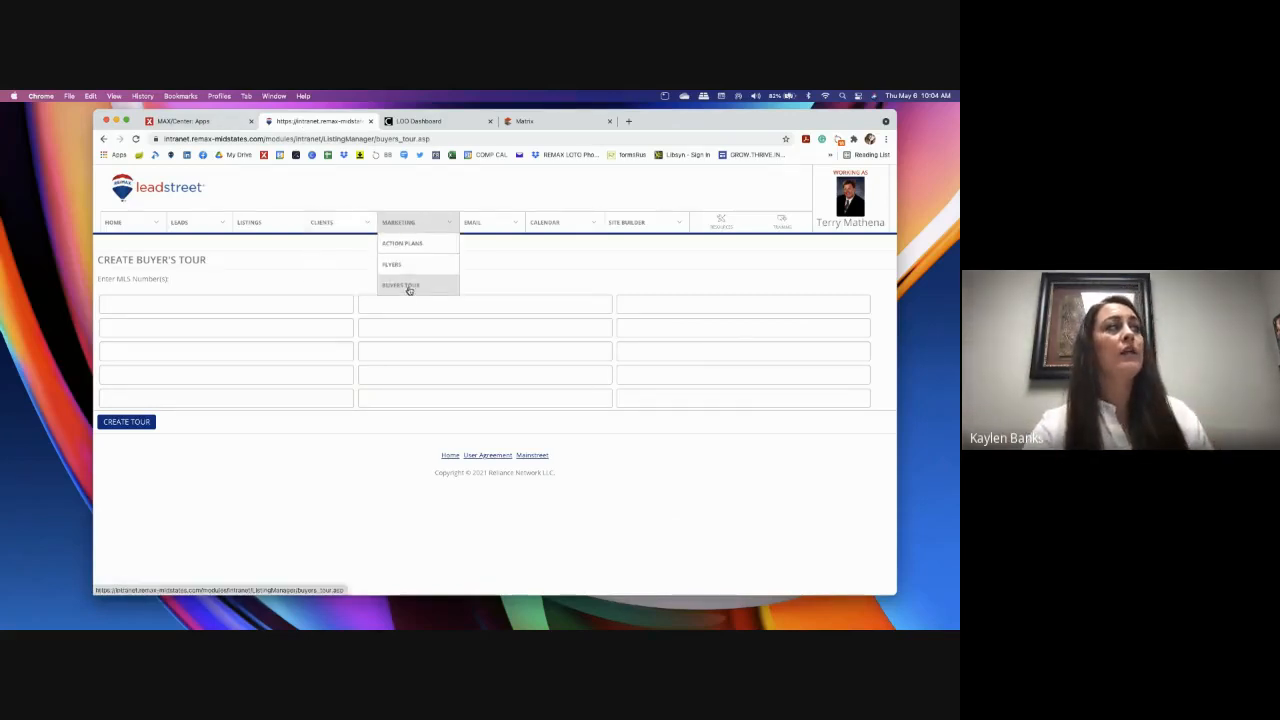
Enter MLS numbers 3535464, 3531493 and 3535413 in the first row of the buyer's tour form.
left_click(273, 305)
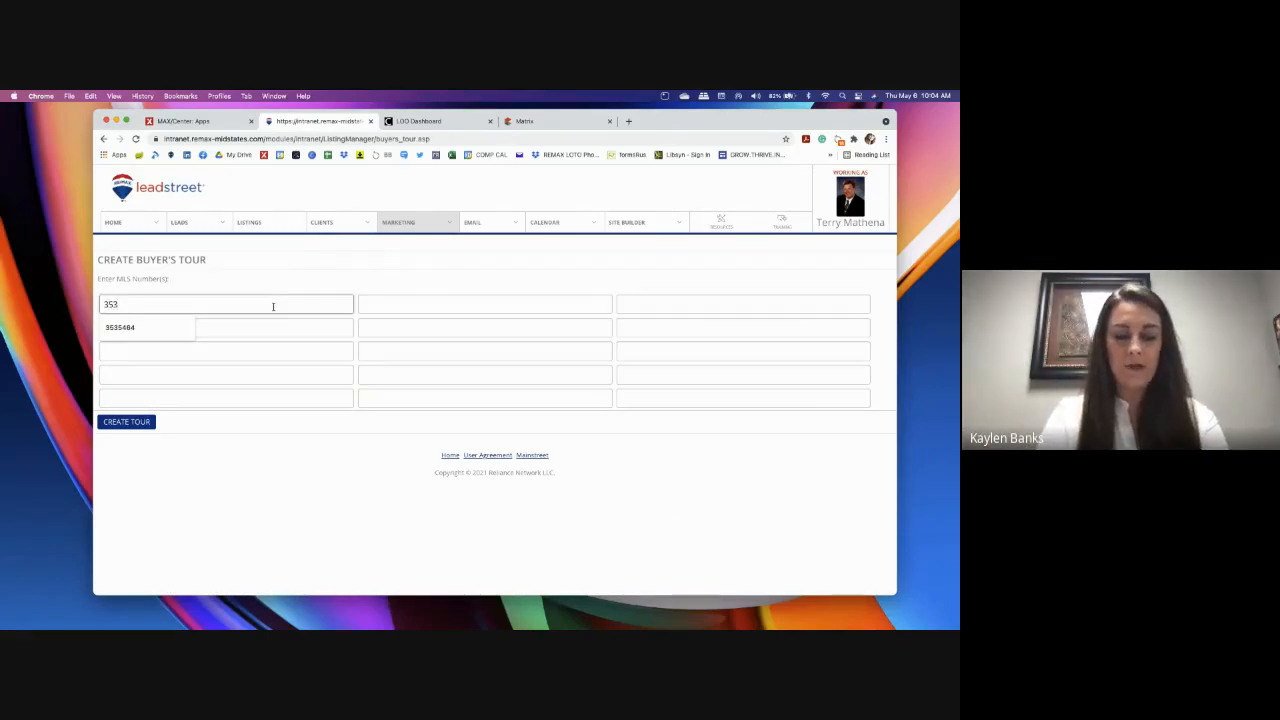
type("3535464")
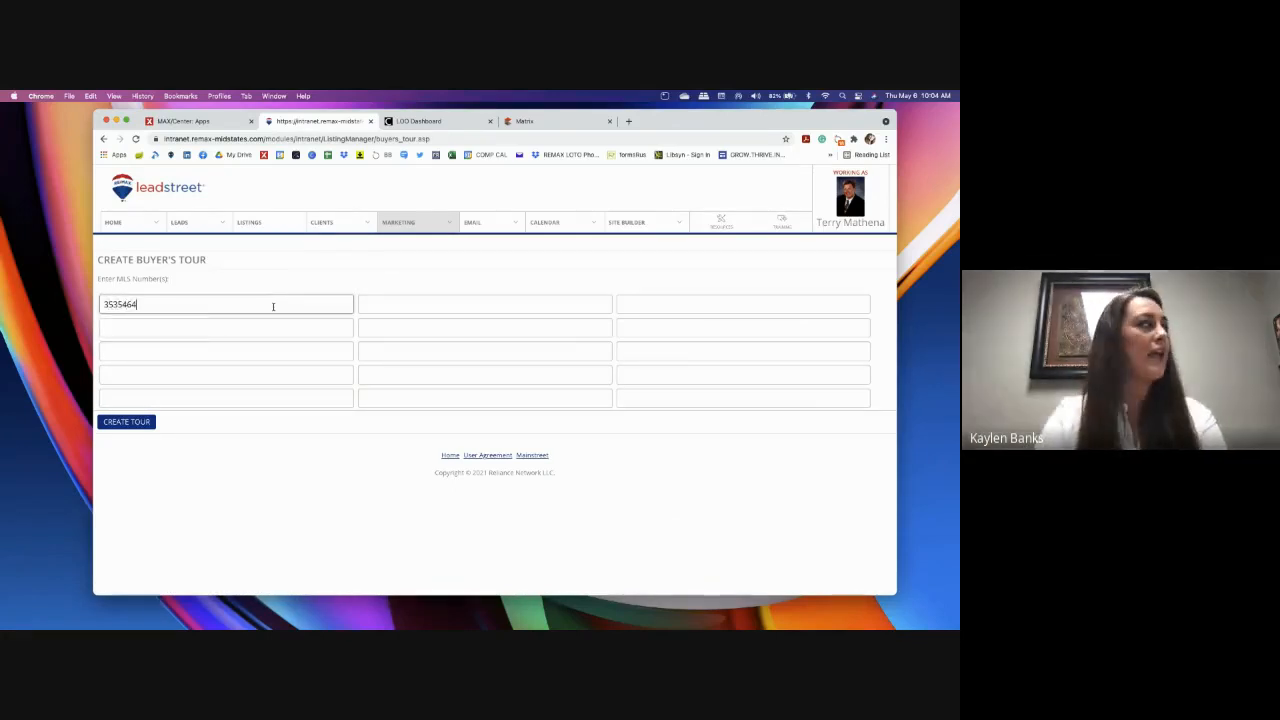
key("Tab")
type("3")
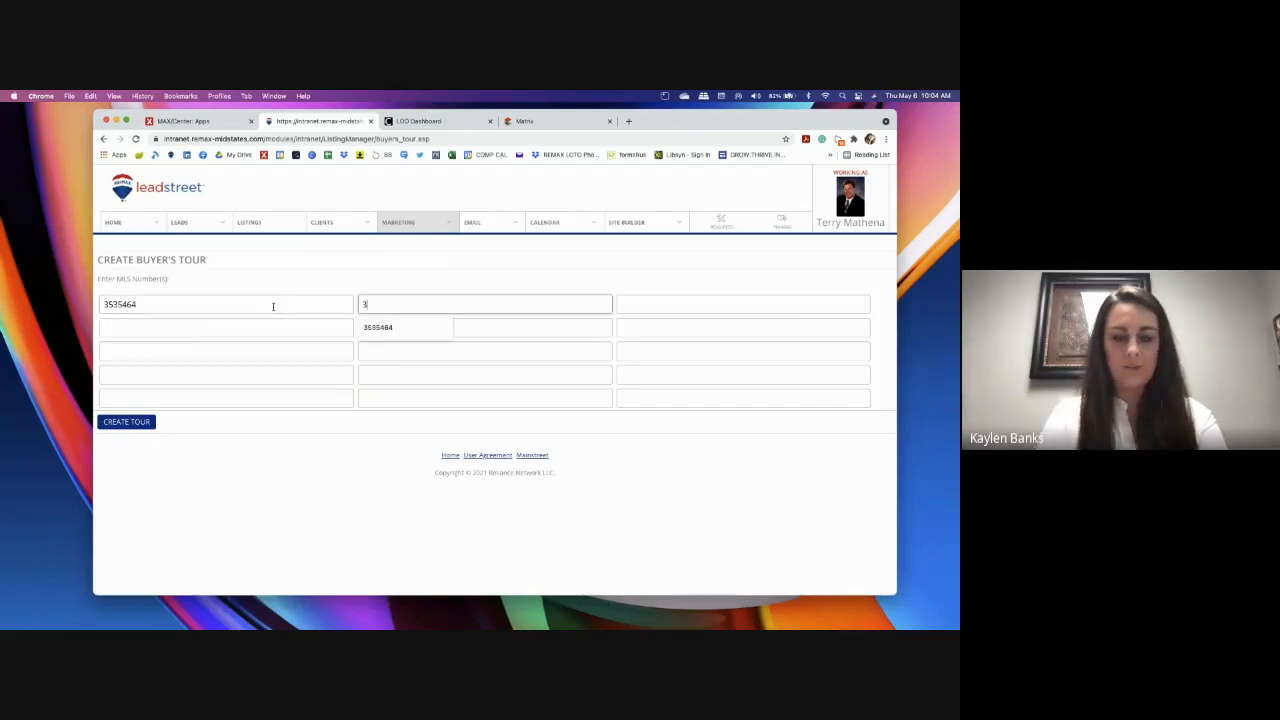
type("5314")
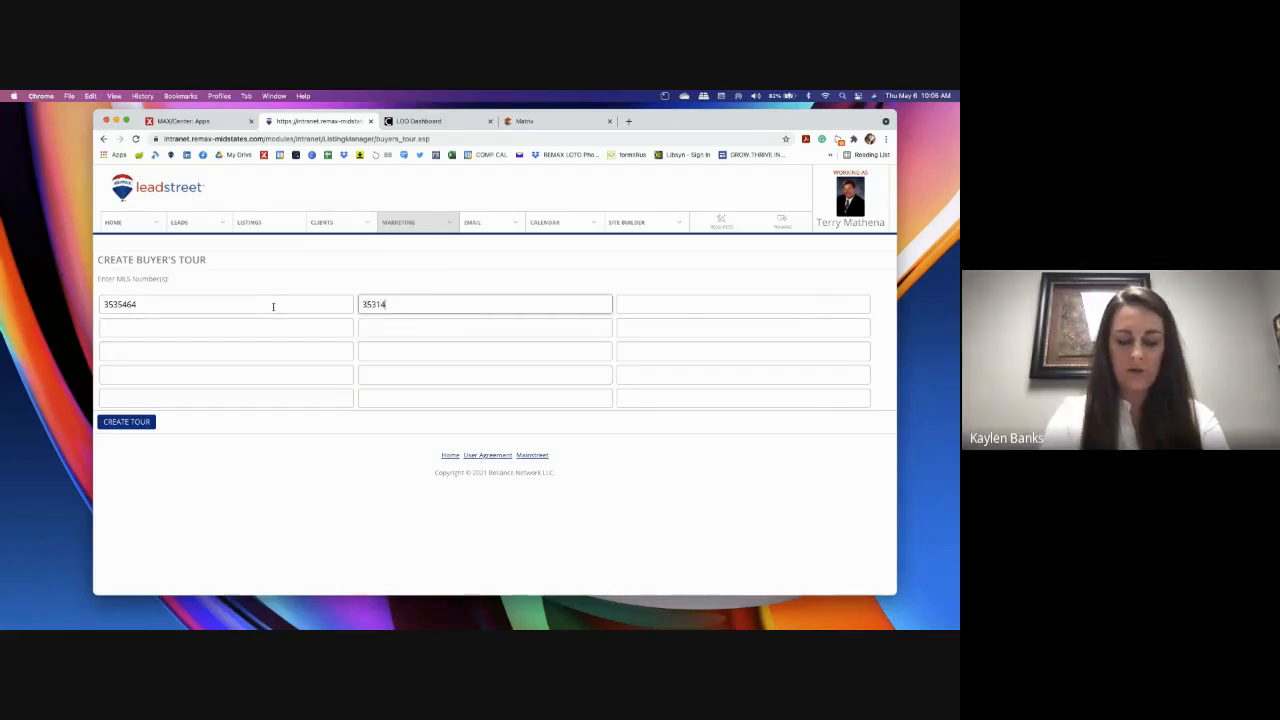
type("93")
key("Tab")
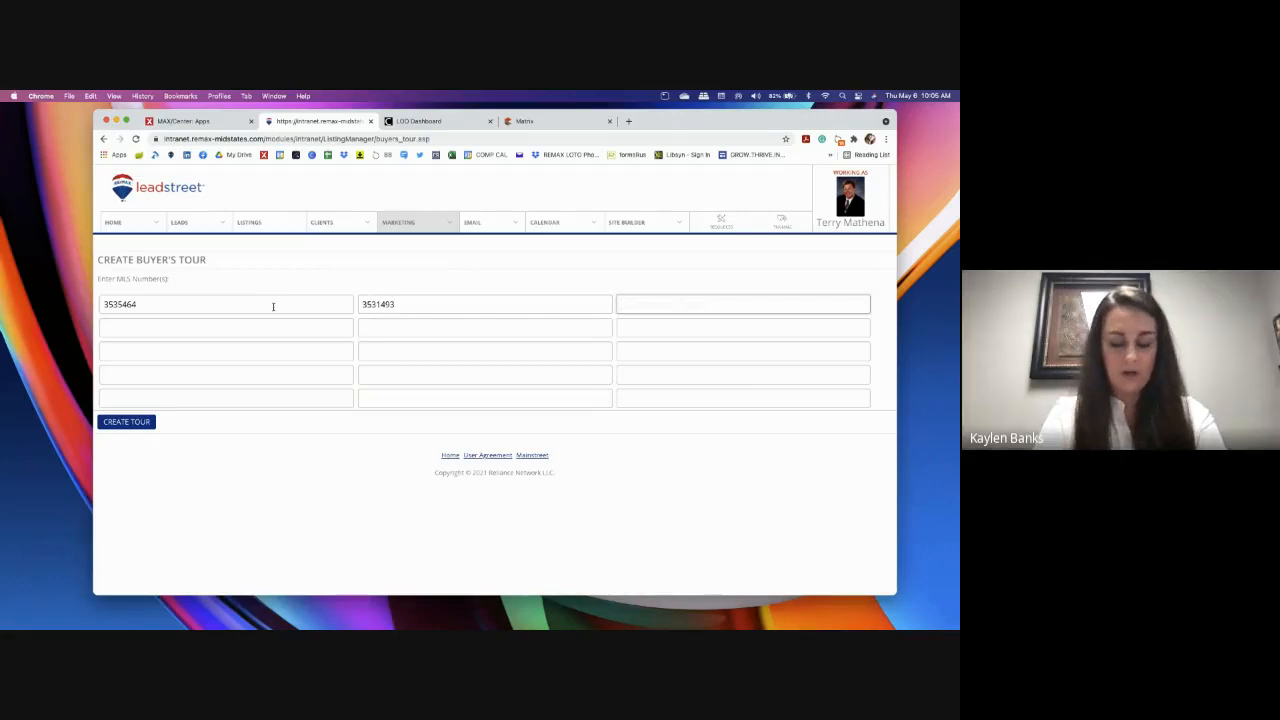
type("353")
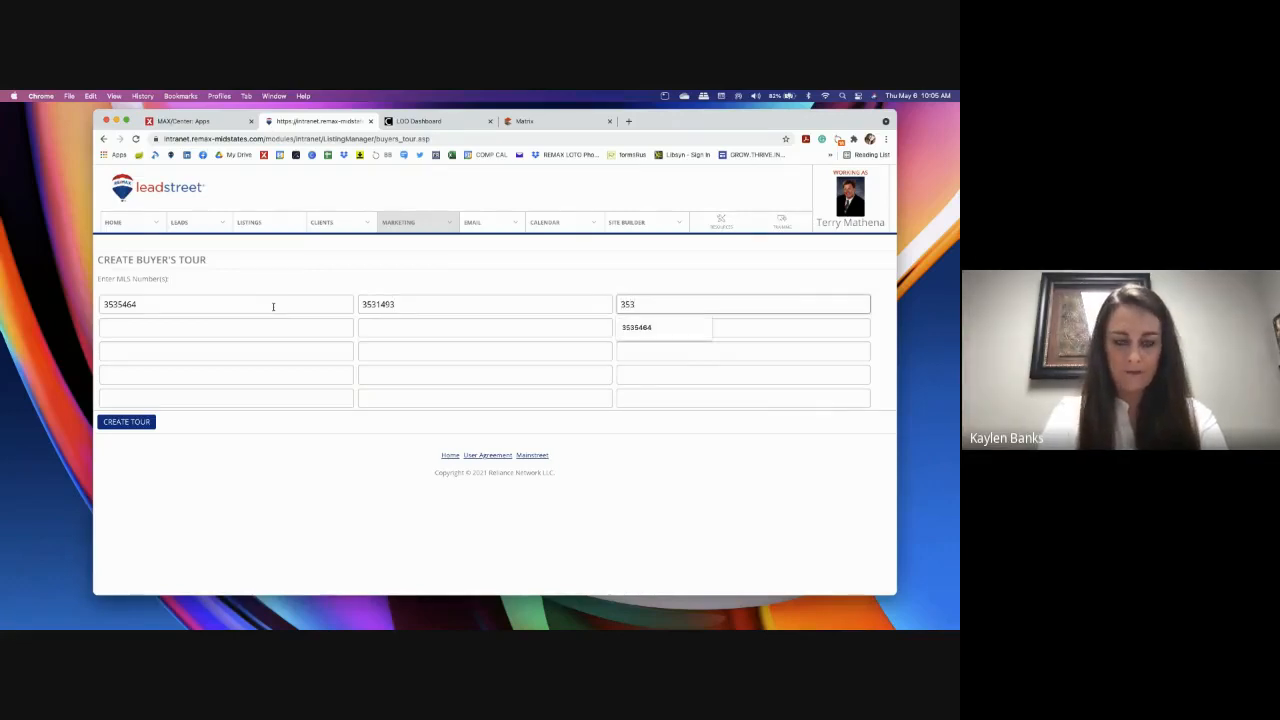
type("5413")
key("Tab")
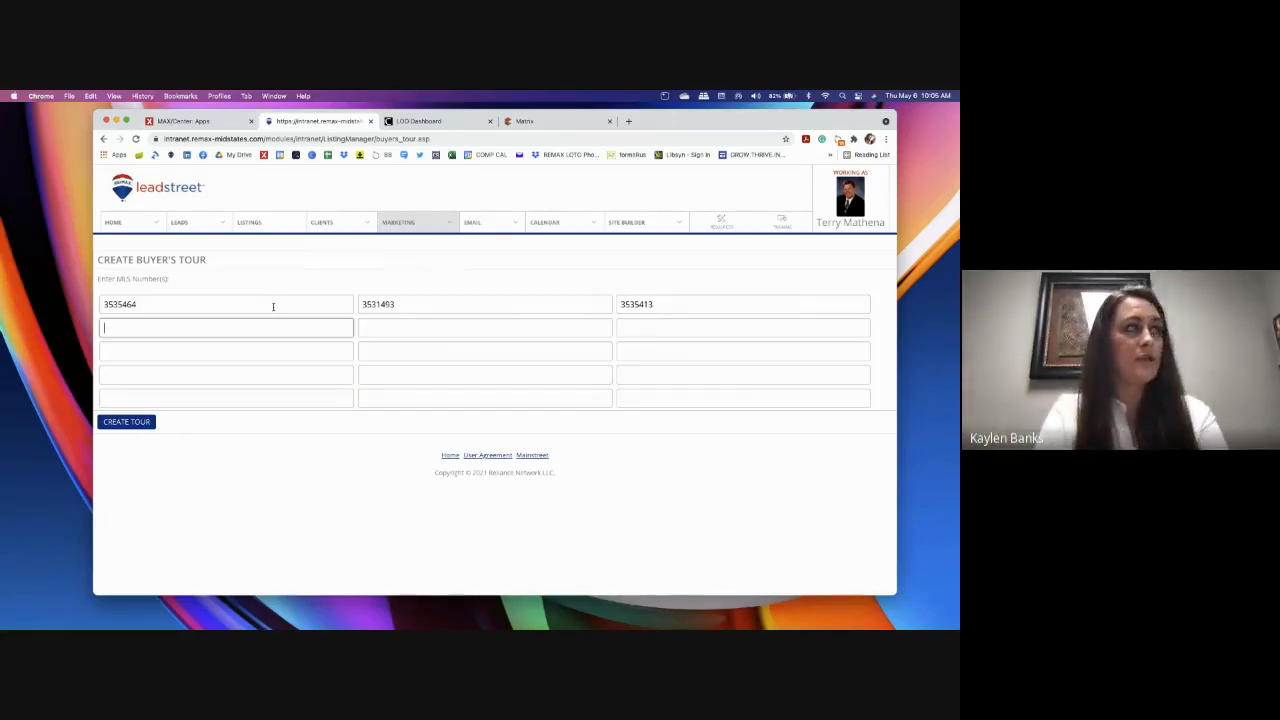
Add MLS numbers 3535525 and 3534057 in the second row and create the tour.
type("35")
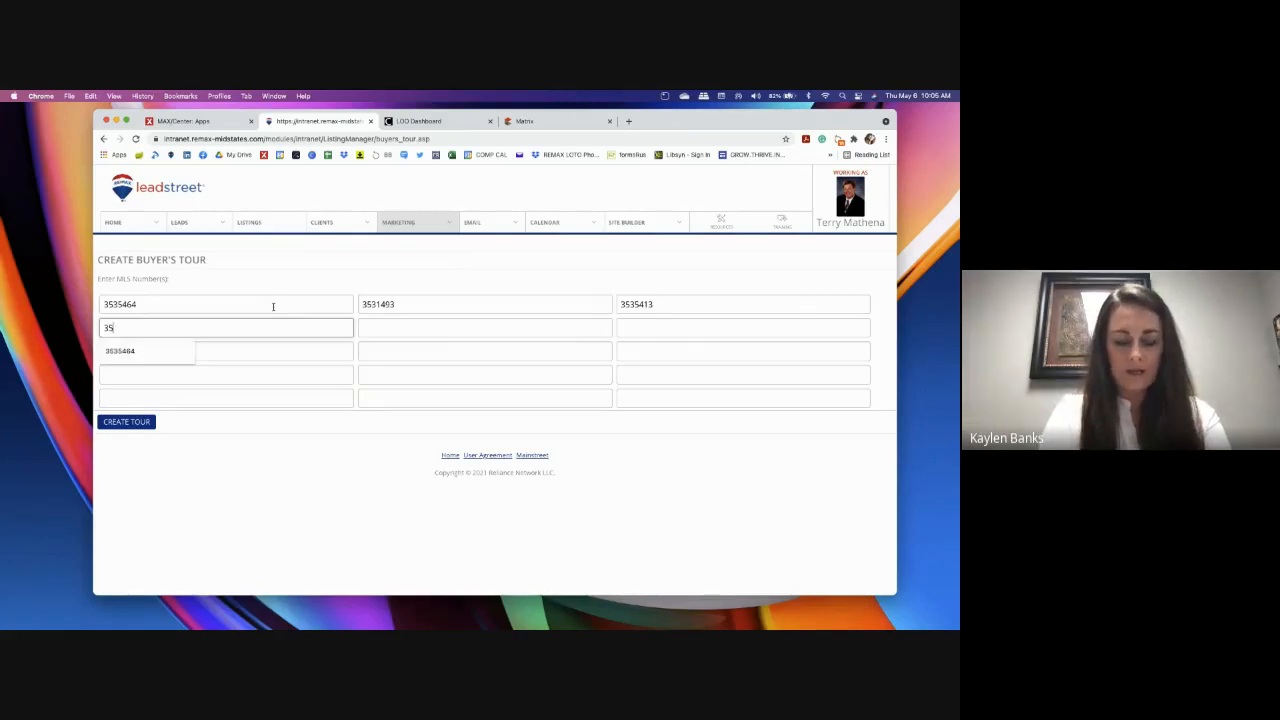
type("35")
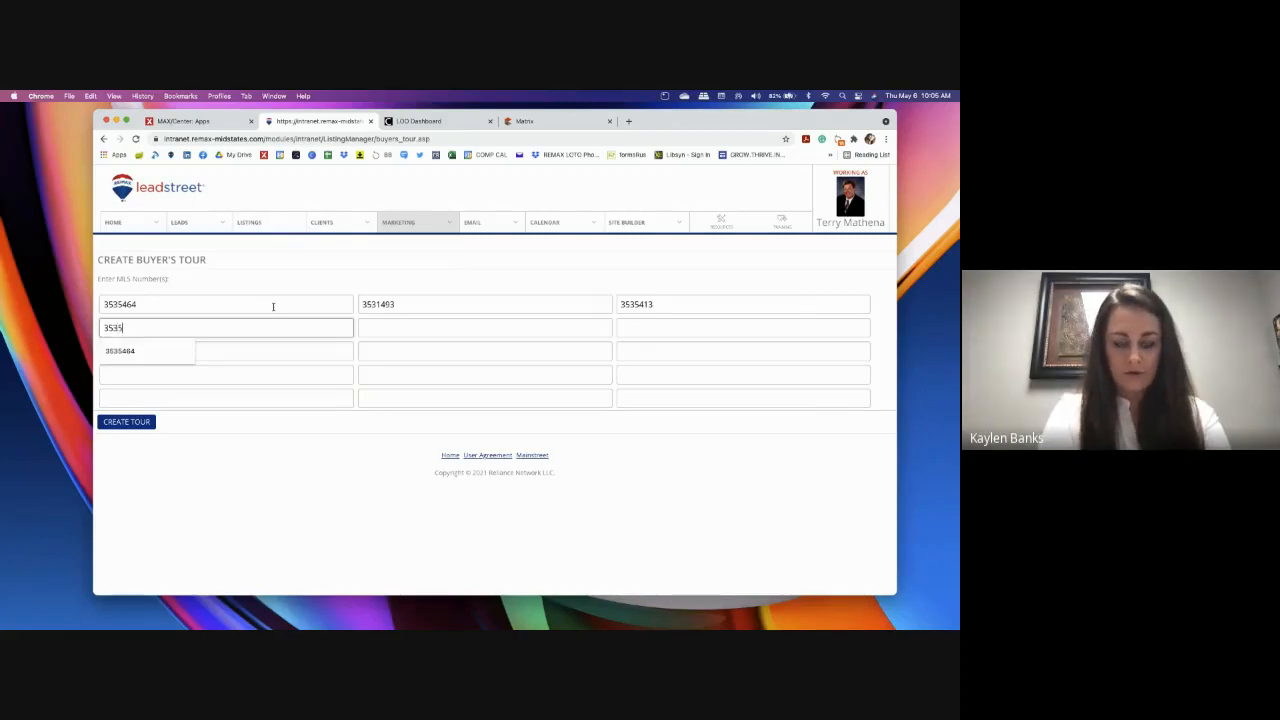
type("525")
key("Tab")
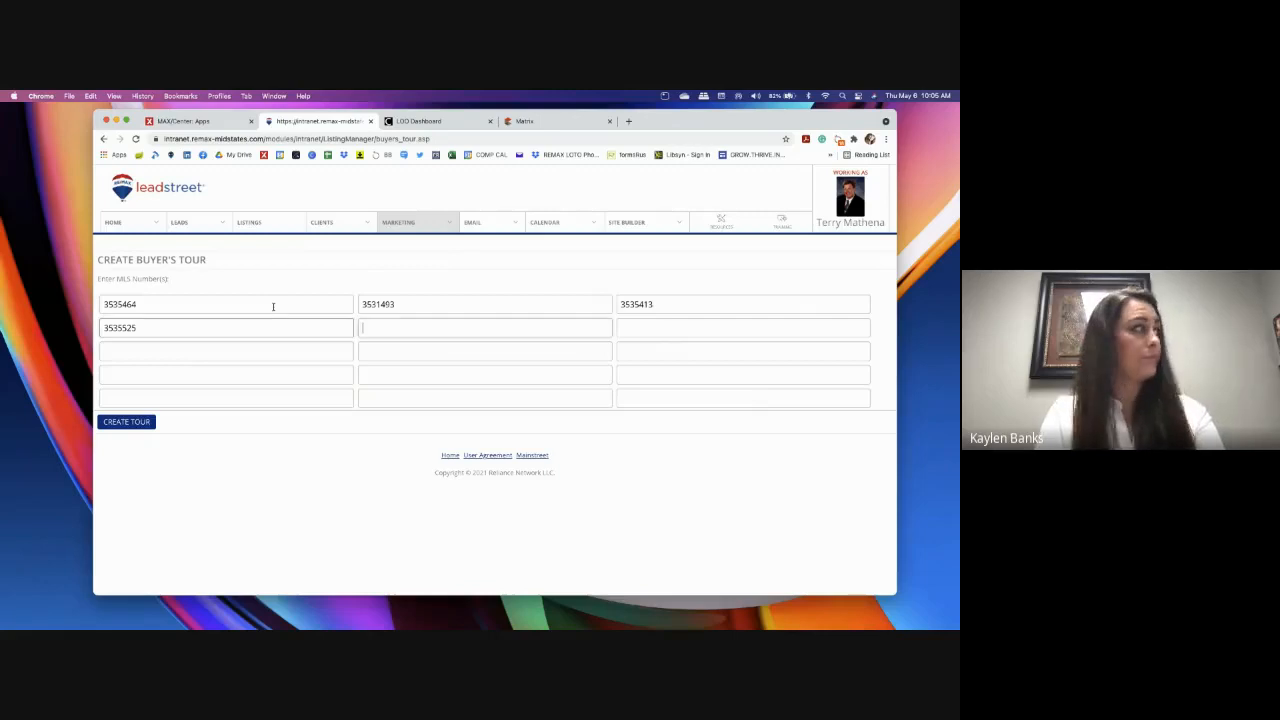
type("353")
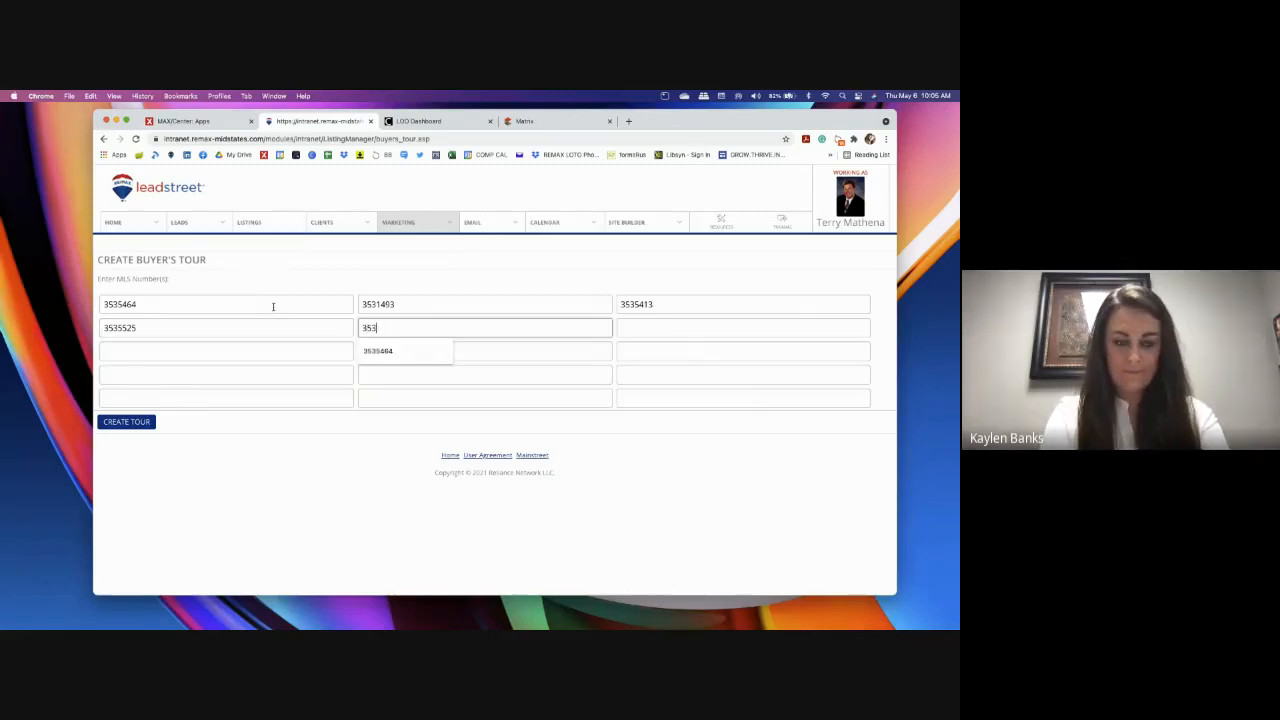
type("40")
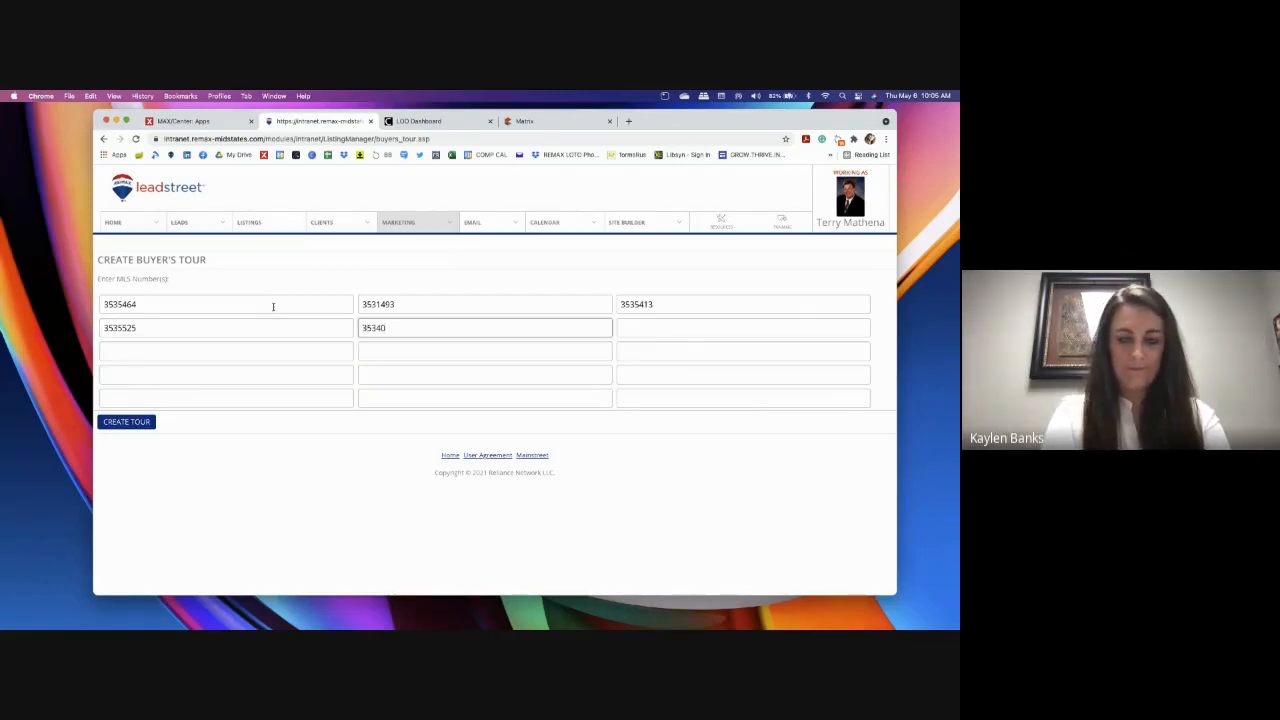
type("57")
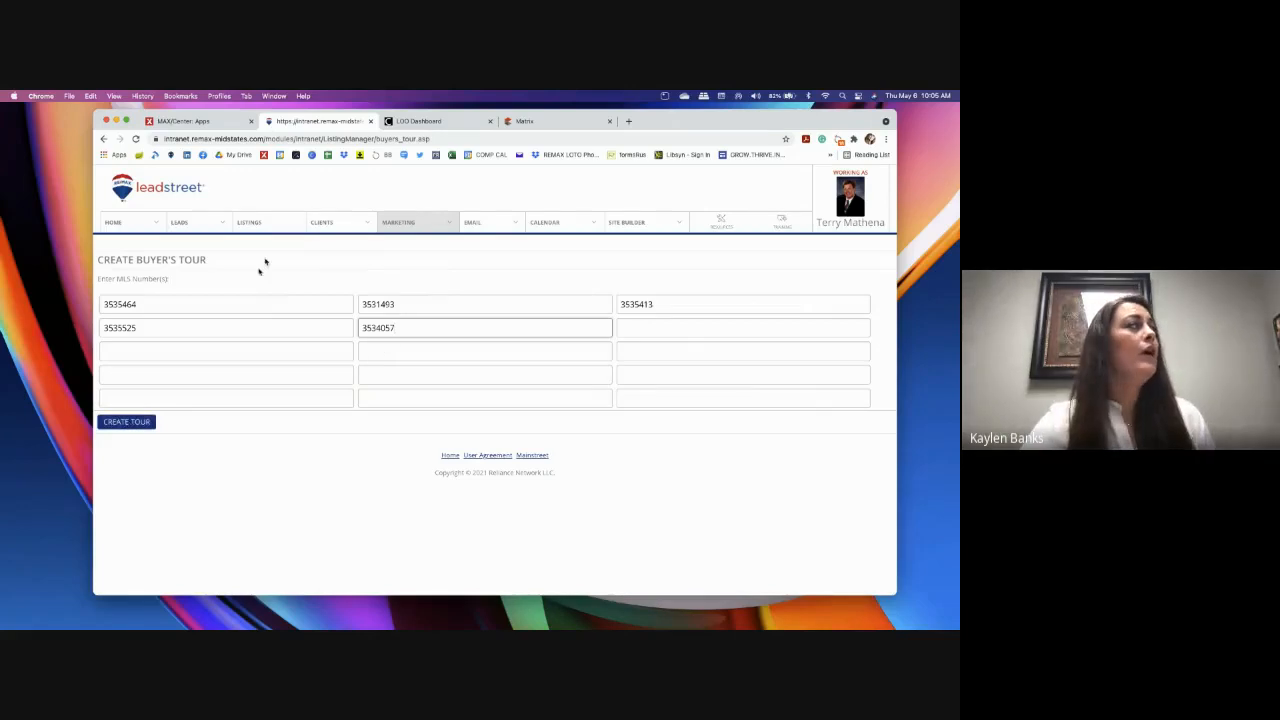
left_click(127, 422)
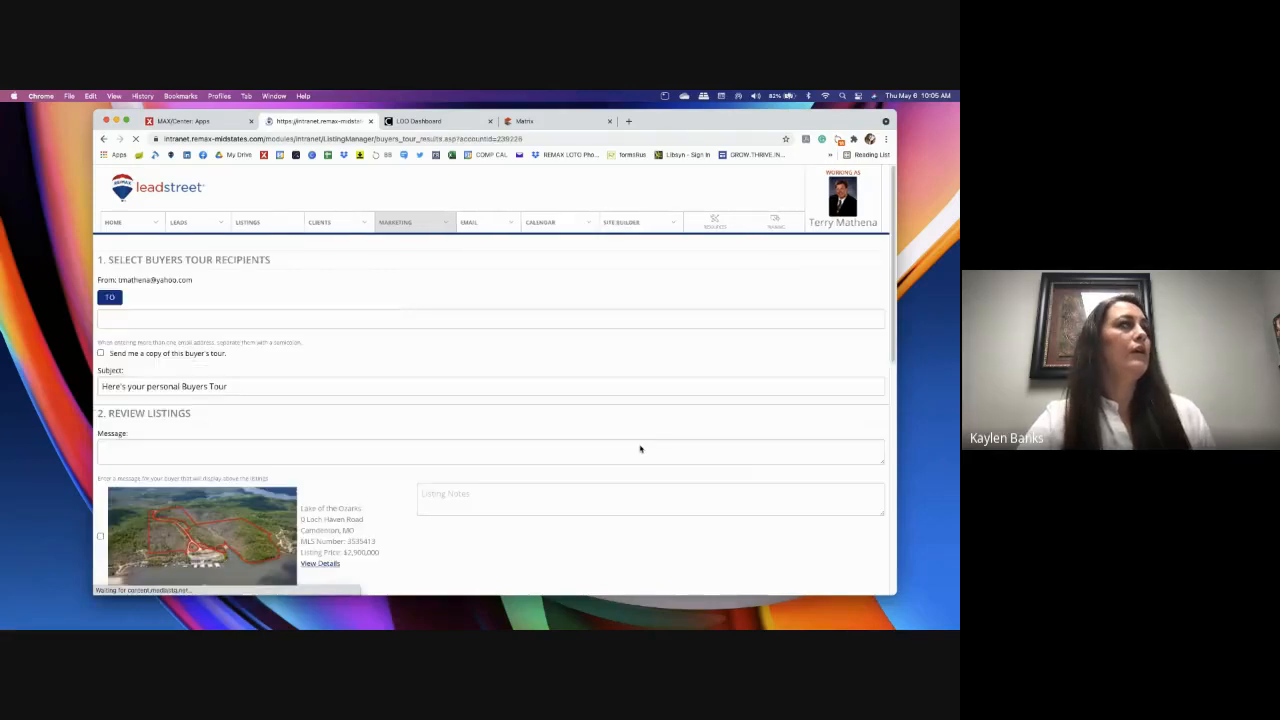
Examine the tour's recipient, subject and message fields and the listings with their notes.
scroll(528, 420, "down", 1)
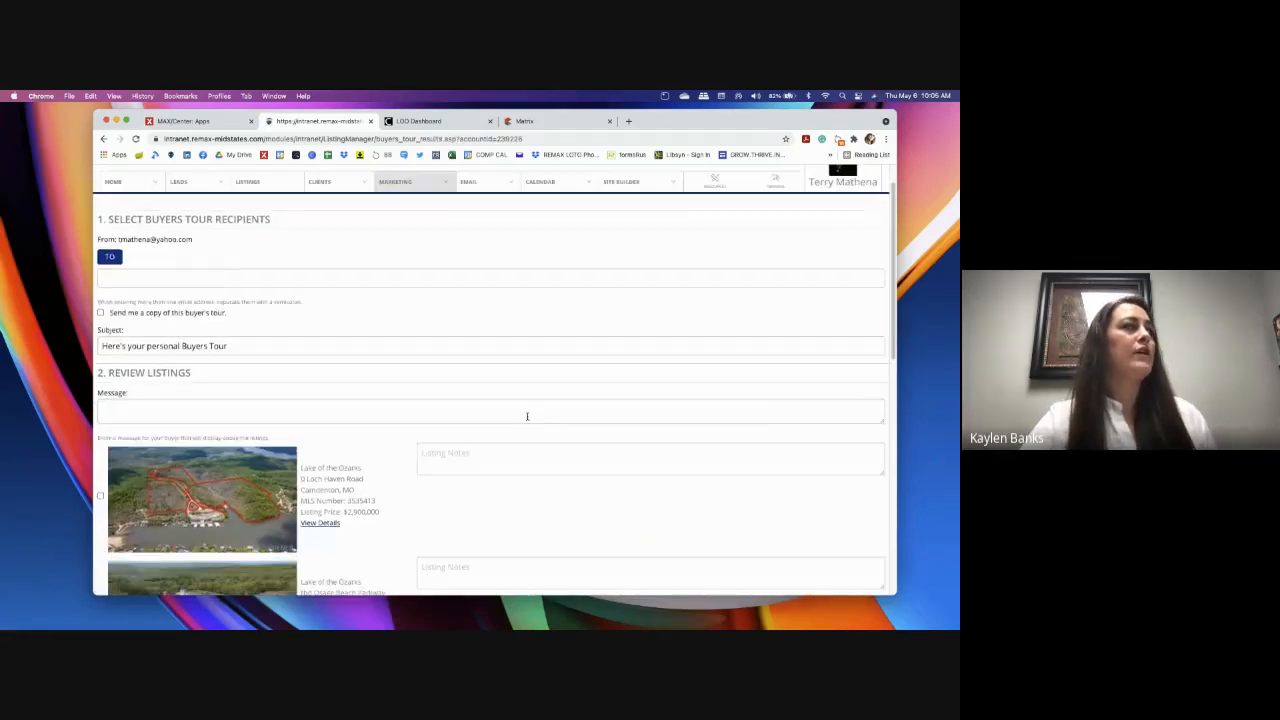
scroll(527, 416, "down", 15)
scroll(527, 416, "up", 15)
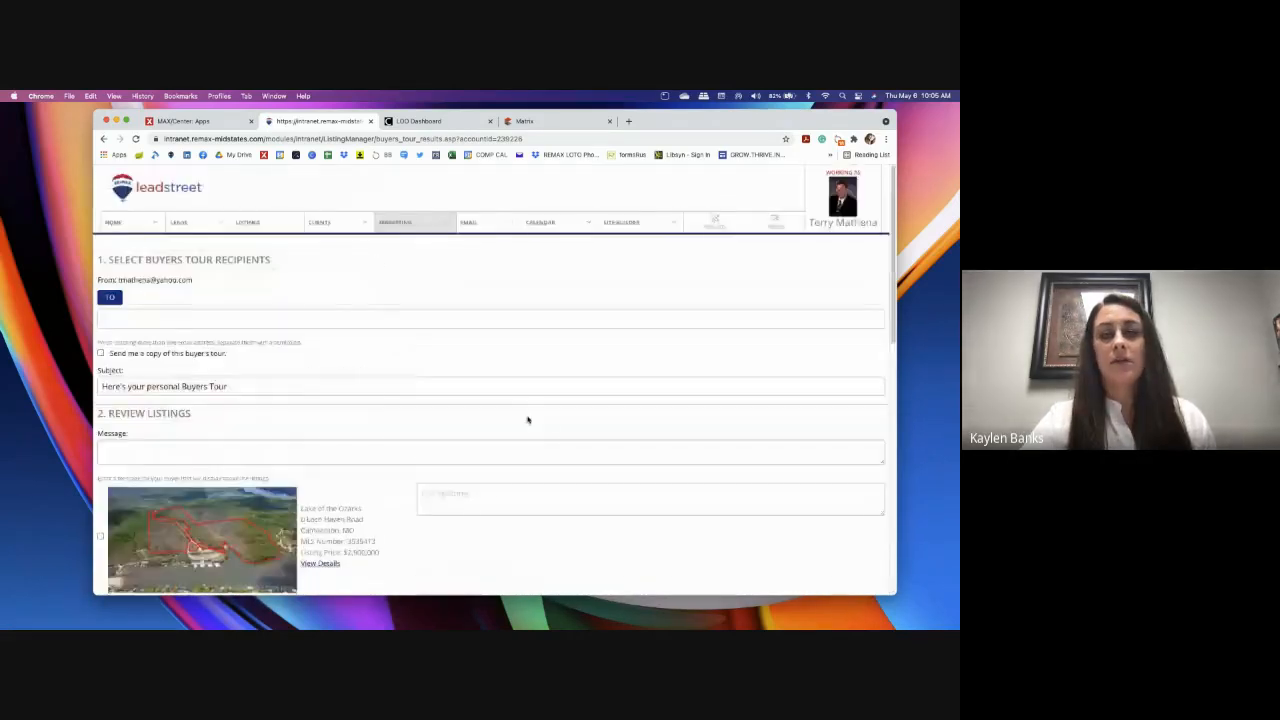
scroll(528, 420, "down", 5)
scroll(528, 420, "up", 5)
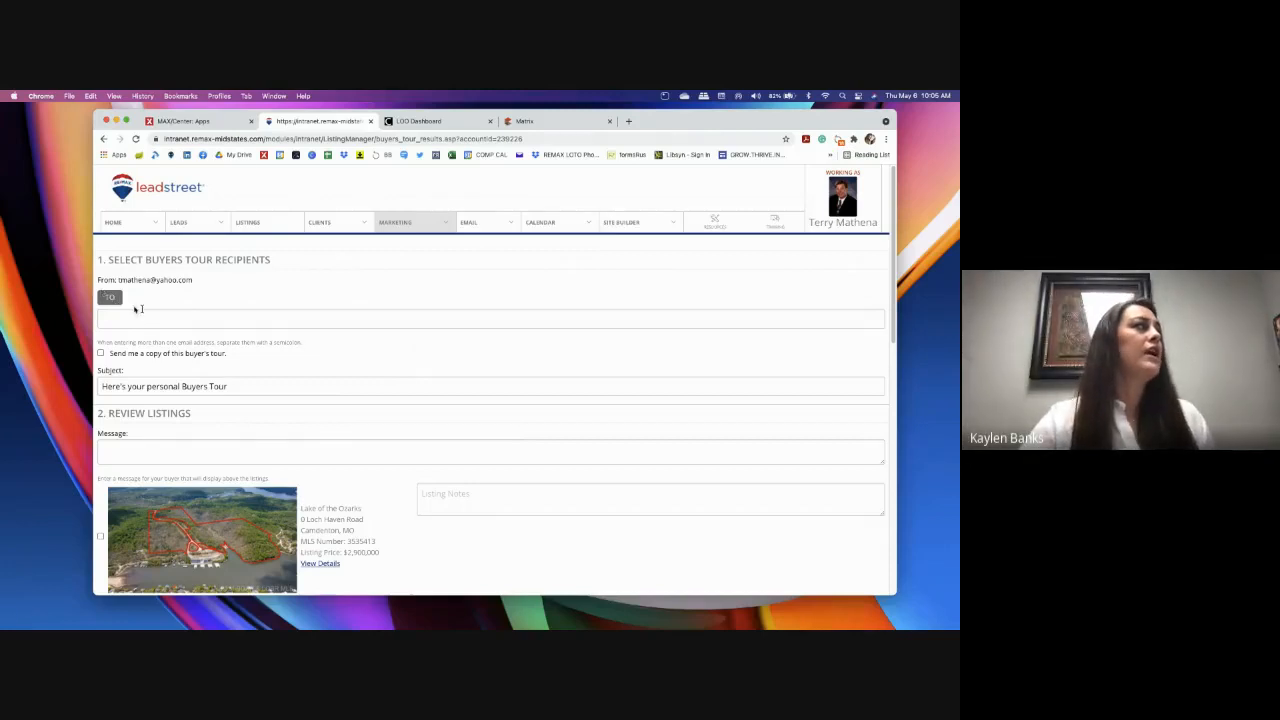
scroll(183, 320, "down", 1)
scroll(124, 296, "down", 3)
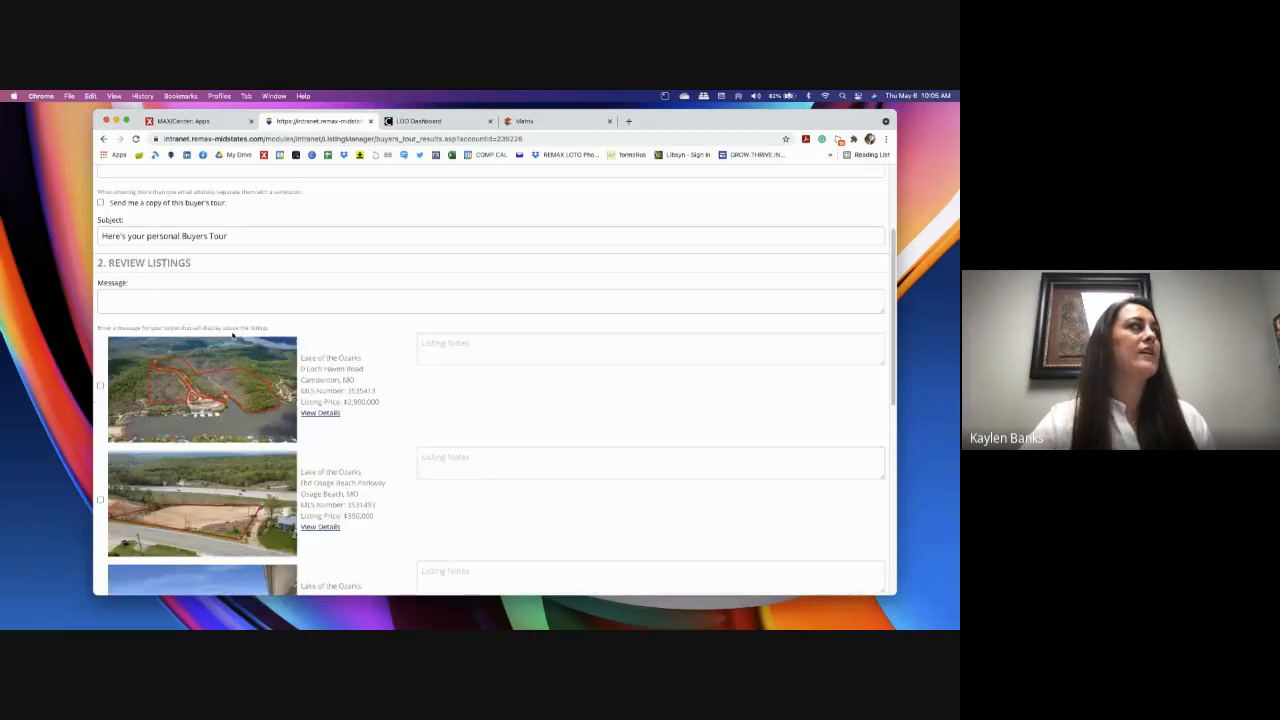
scroll(220, 316, "up", 2)
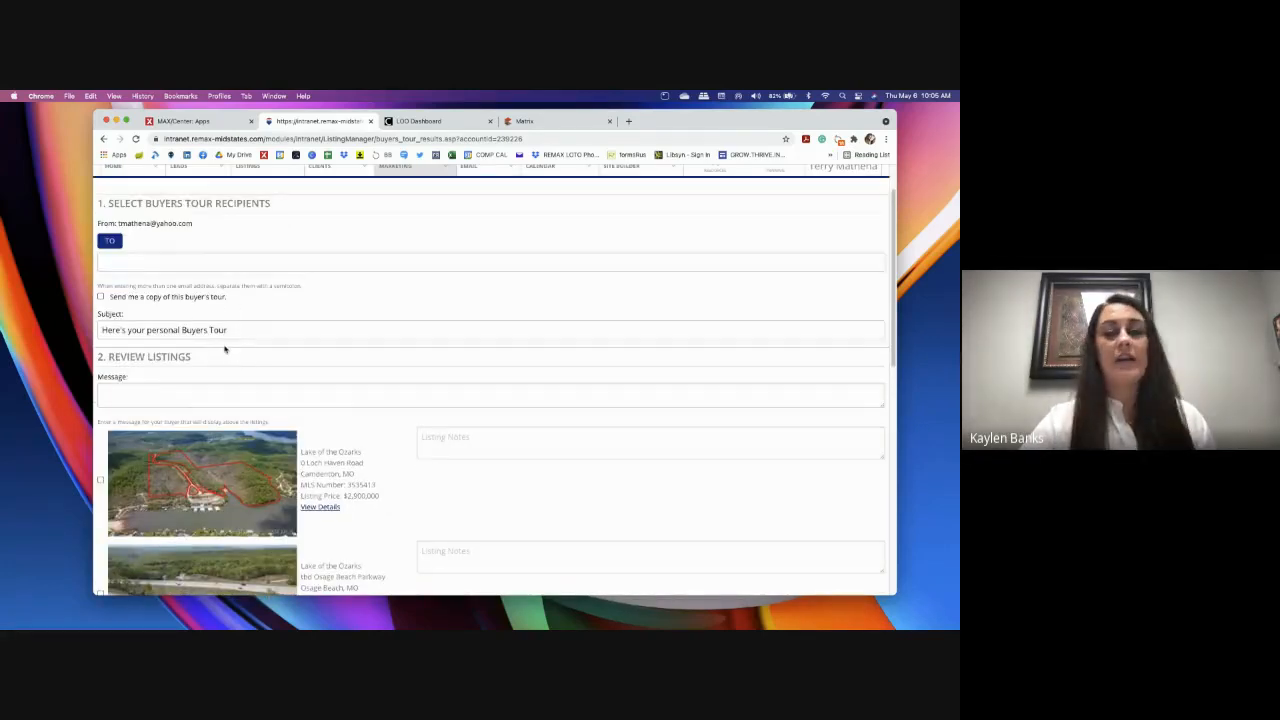
scroll(240, 330, "down", 1)
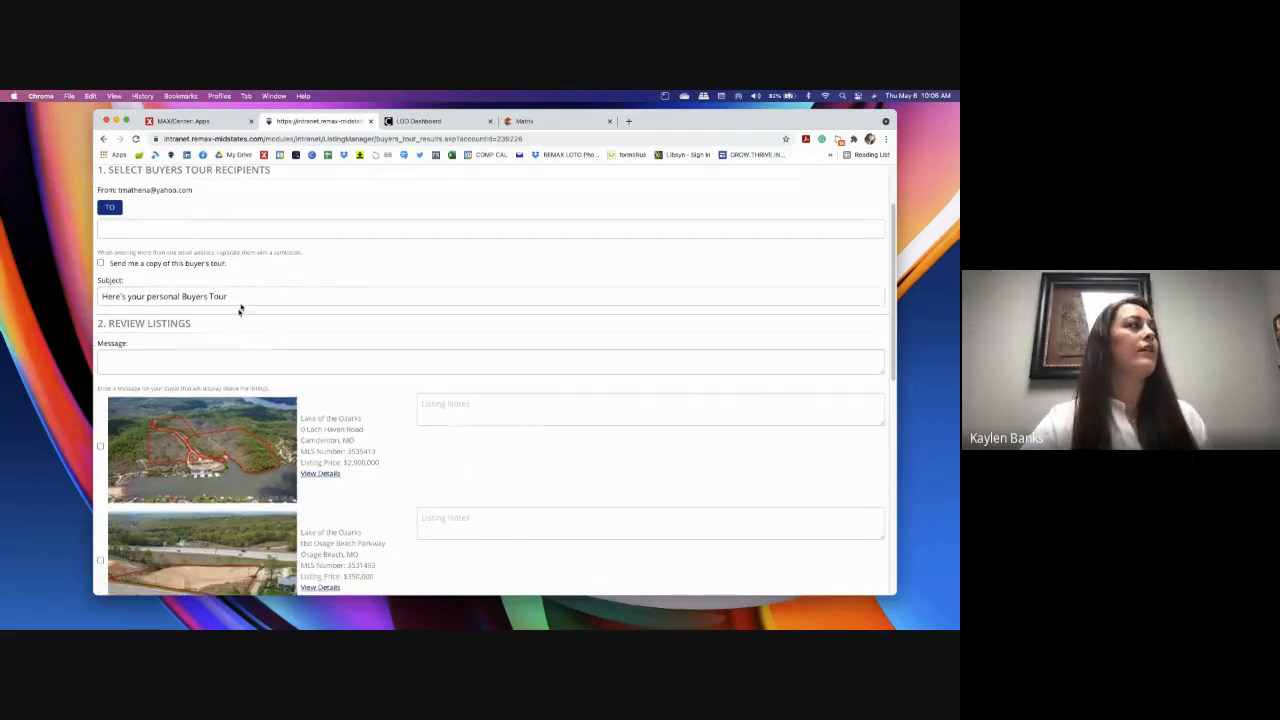
Replace the tour email's subject with "Check out these new properties - lake market is still on fire".
left_click_drag(240, 296, 79, 295)
key("BackSpace")
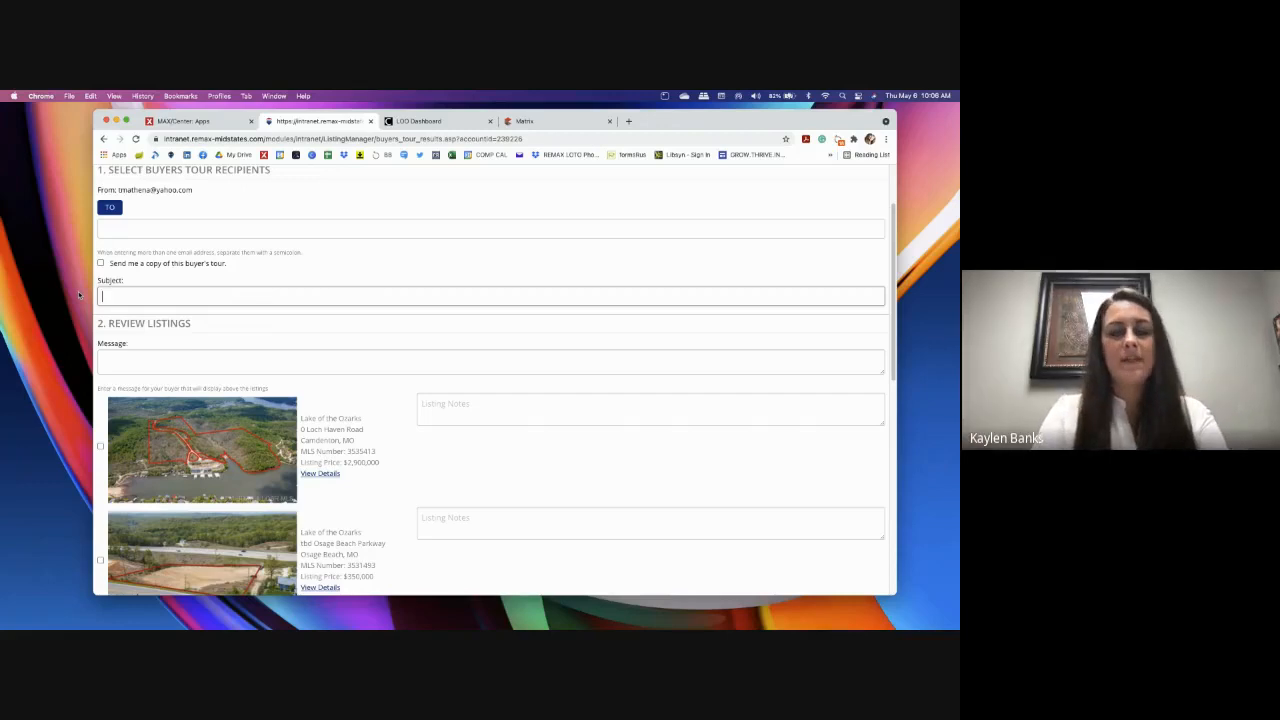
type("Checck")
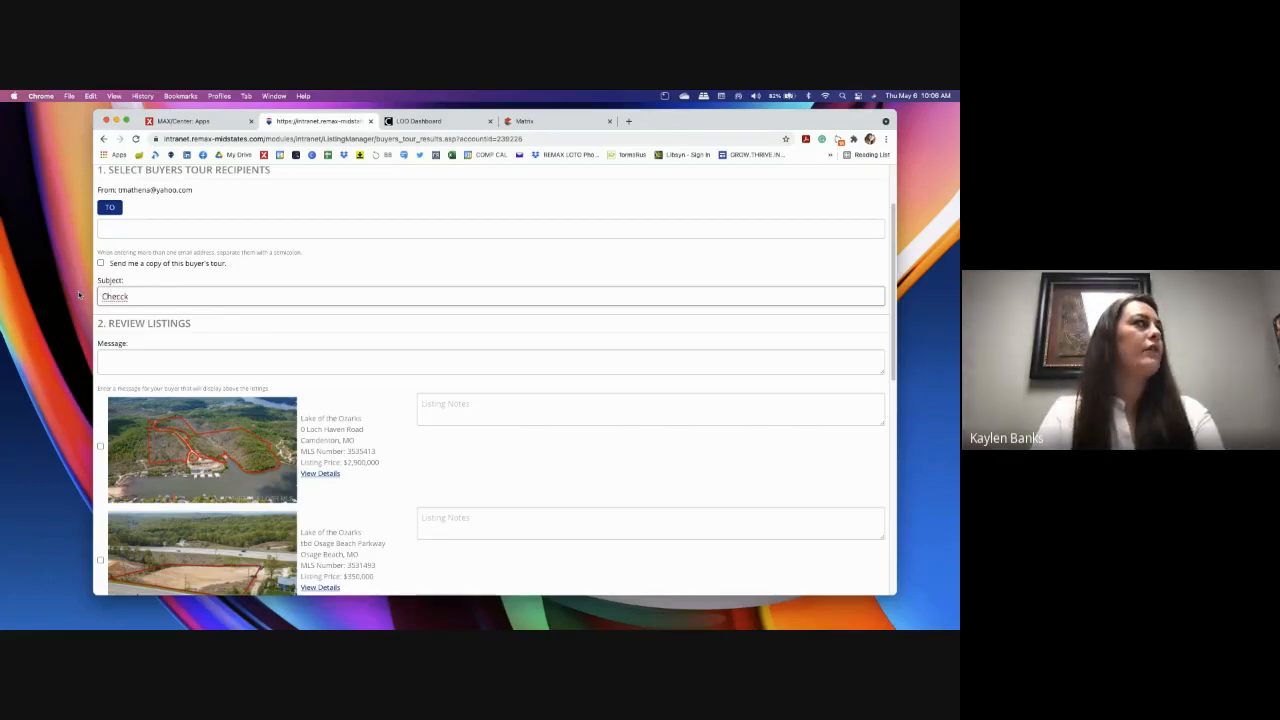
key("BackSpace")
key("BackSpace")
type("k th")
key("BackSpace")
key("BackSpace")
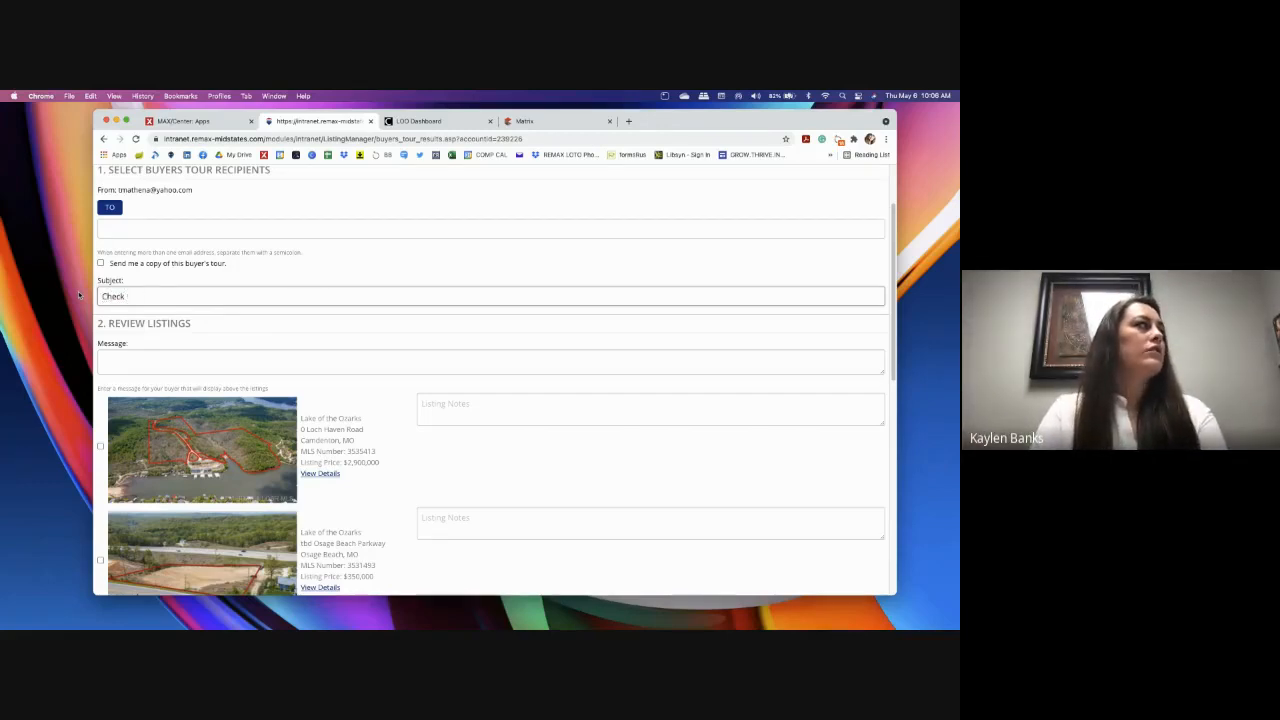
type("out these new p")
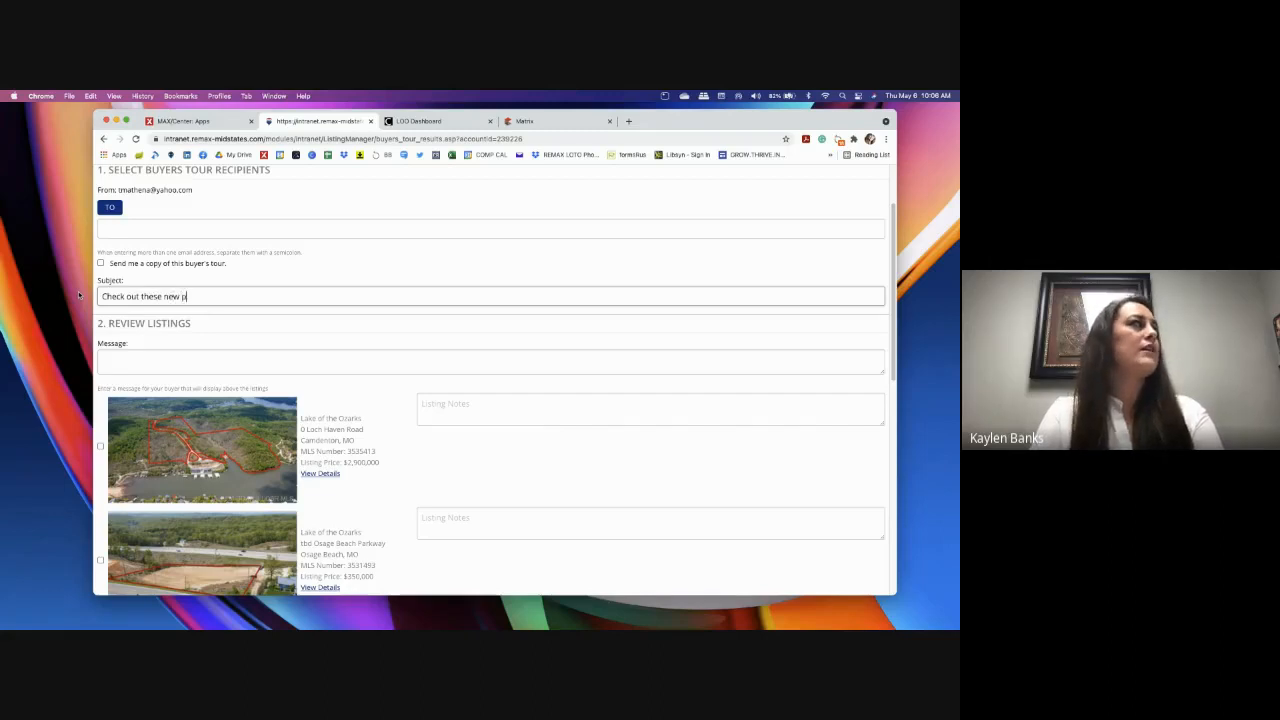
type("roperties - l")
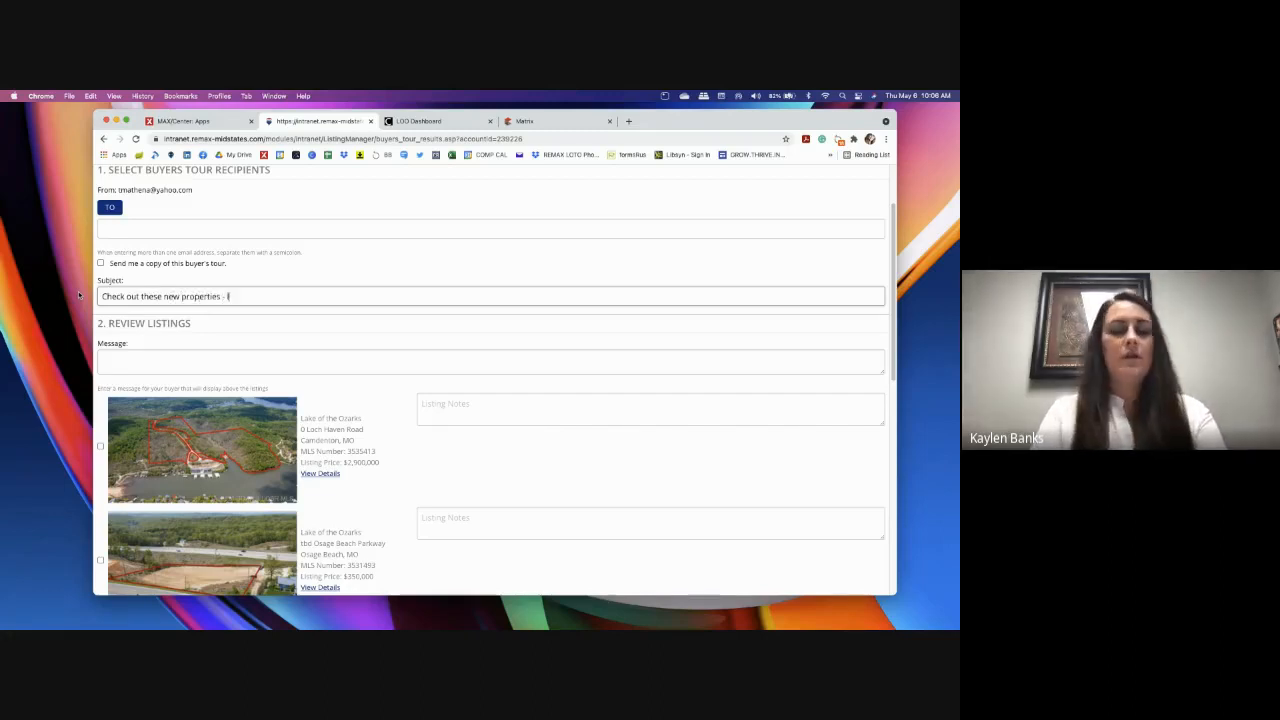
type("ake market is still on fire")
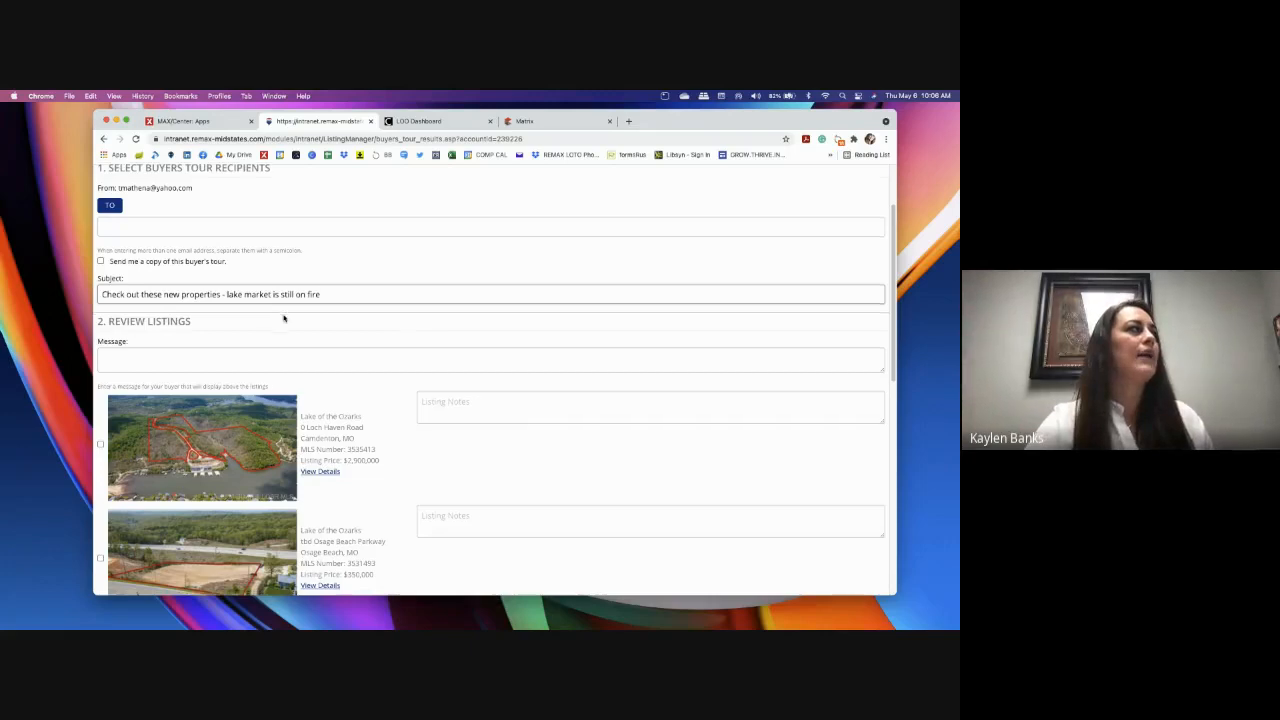
Enter the message "The below properties I just wanted to share with you. Please let me know if you have any real estate needs.".
scroll(283, 317, "down", 5)
left_click(115, 258)
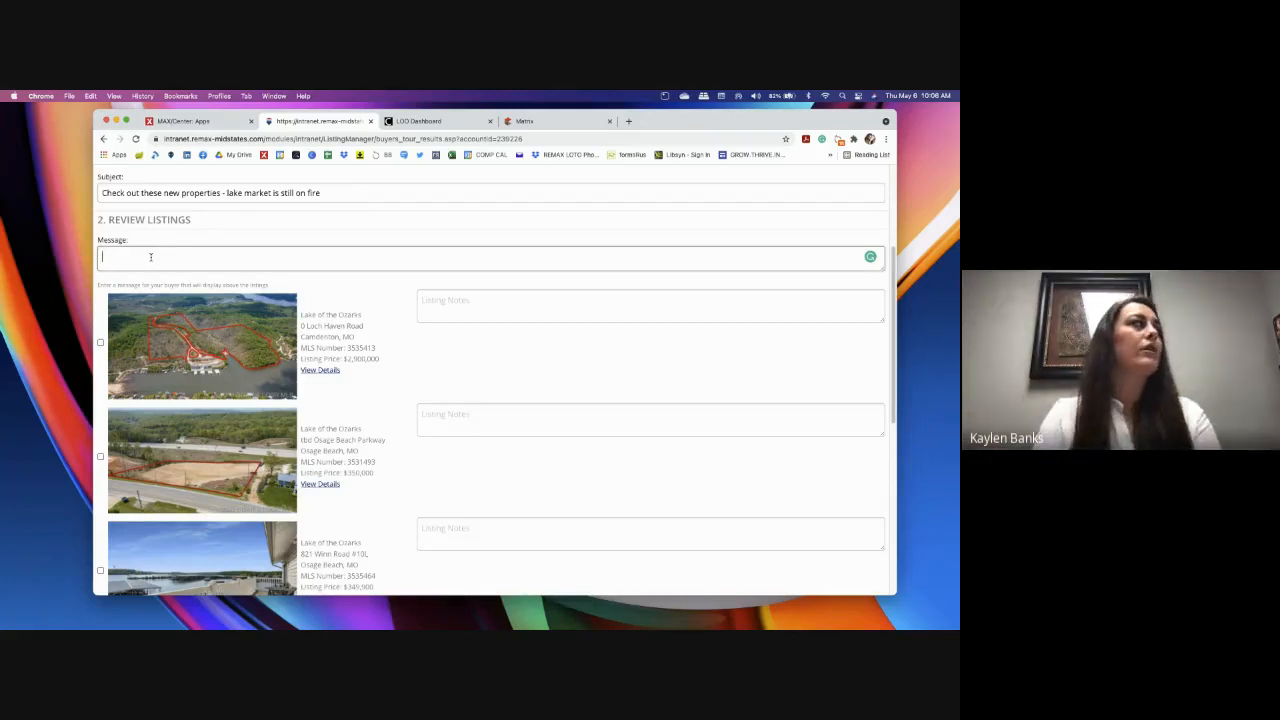
type("Th")
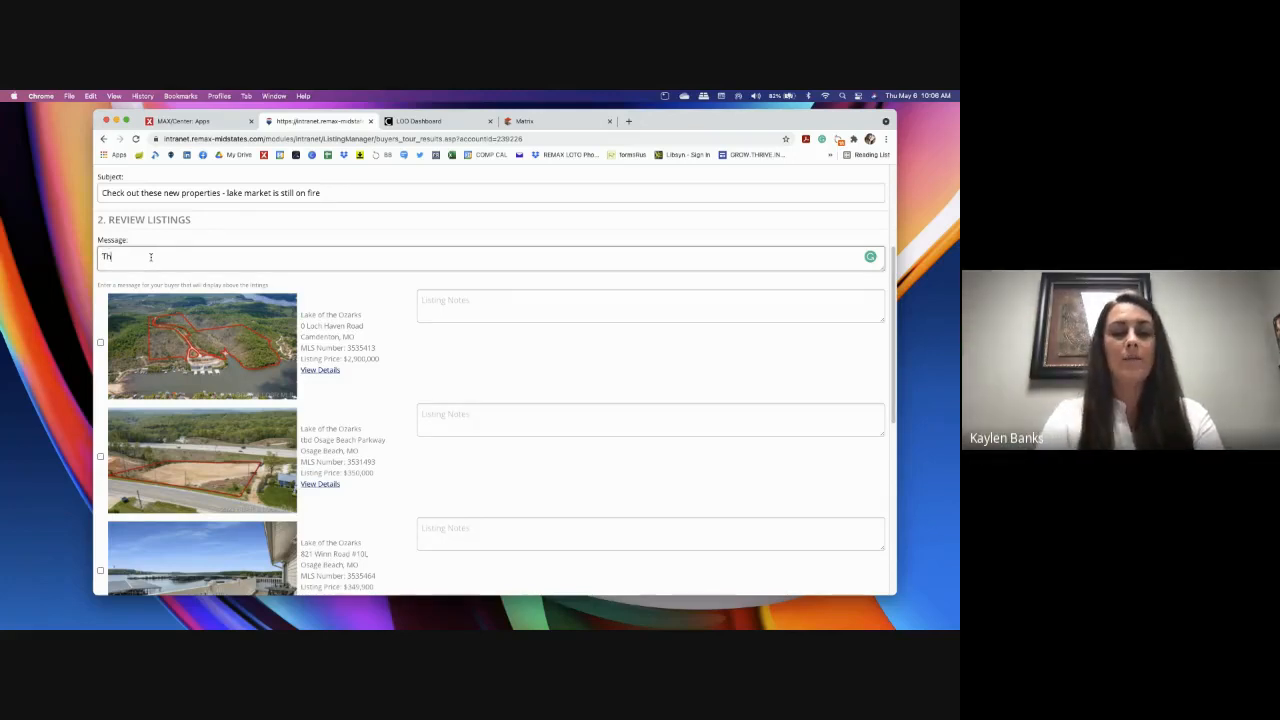
type("e below p")
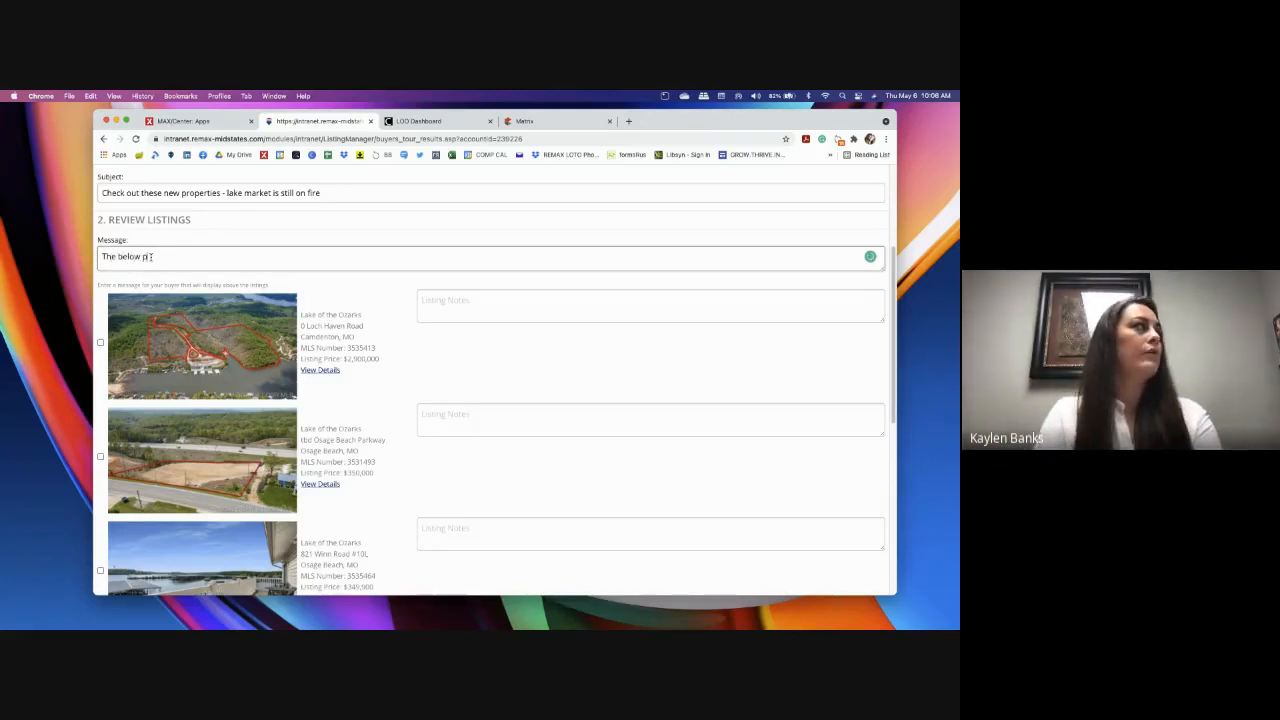
type("roperties I")
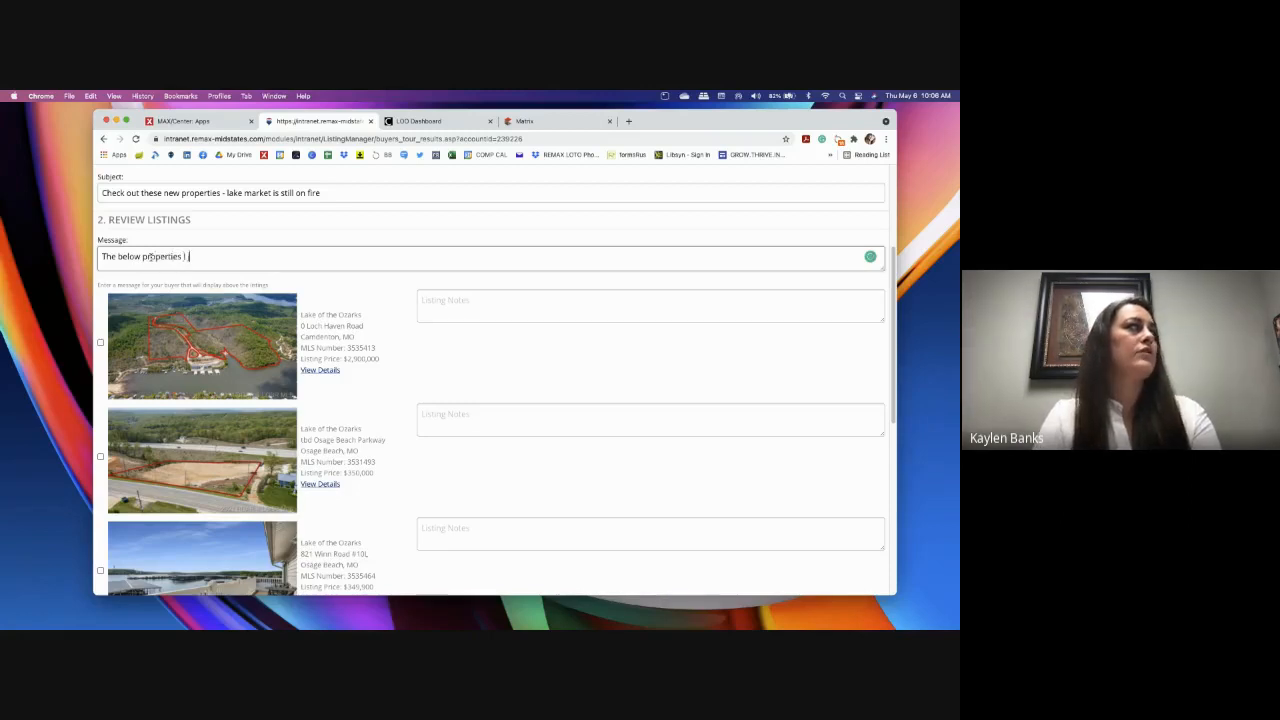
type(" just wanted to share")
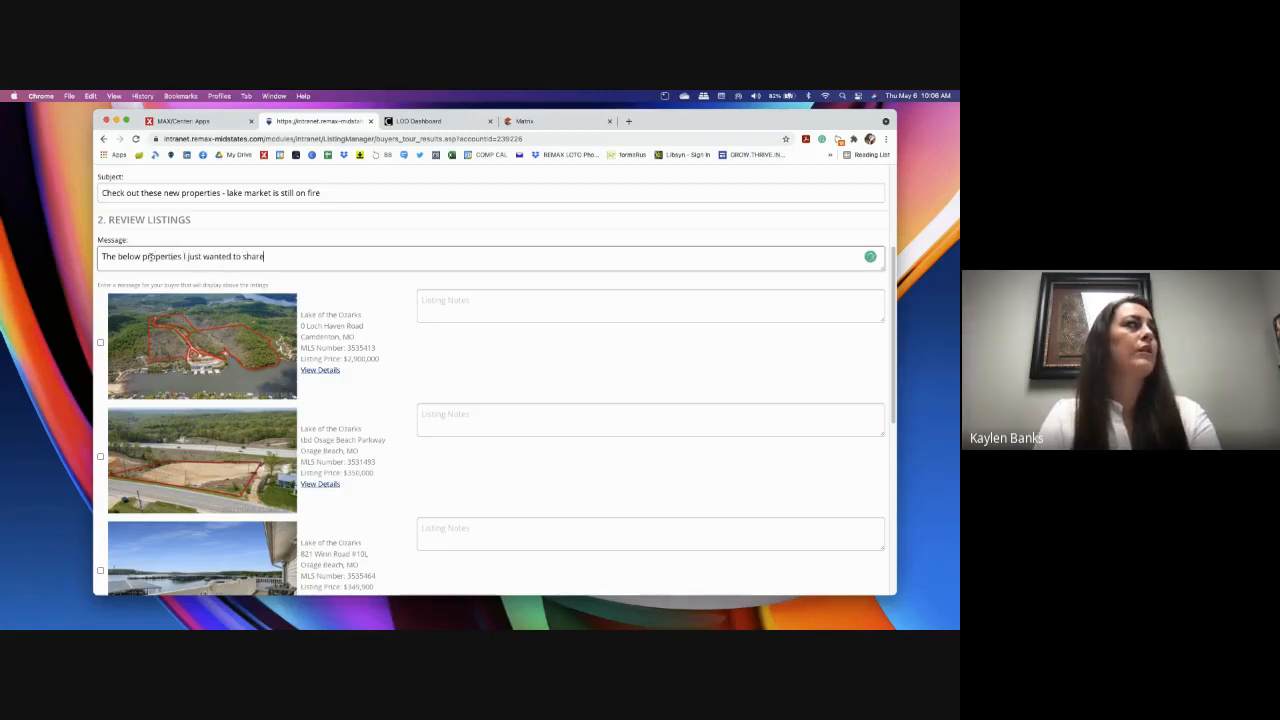
type(" with yo")
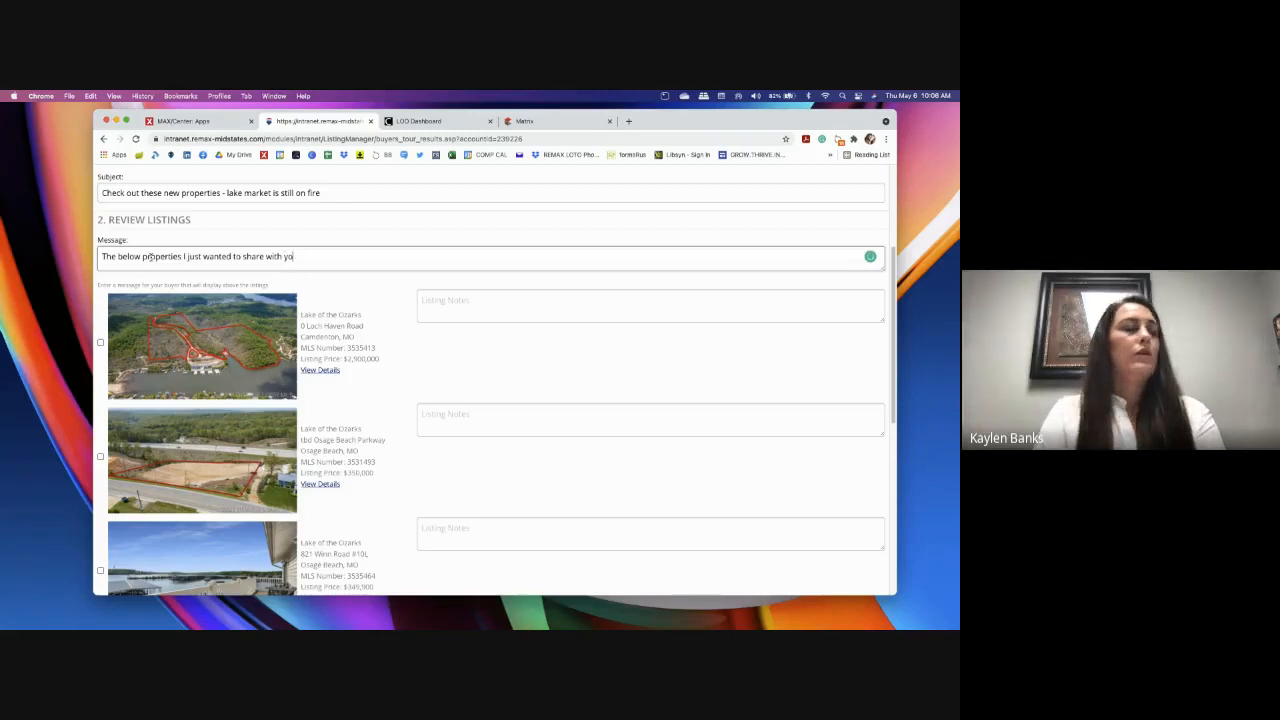
type("u. Please ")
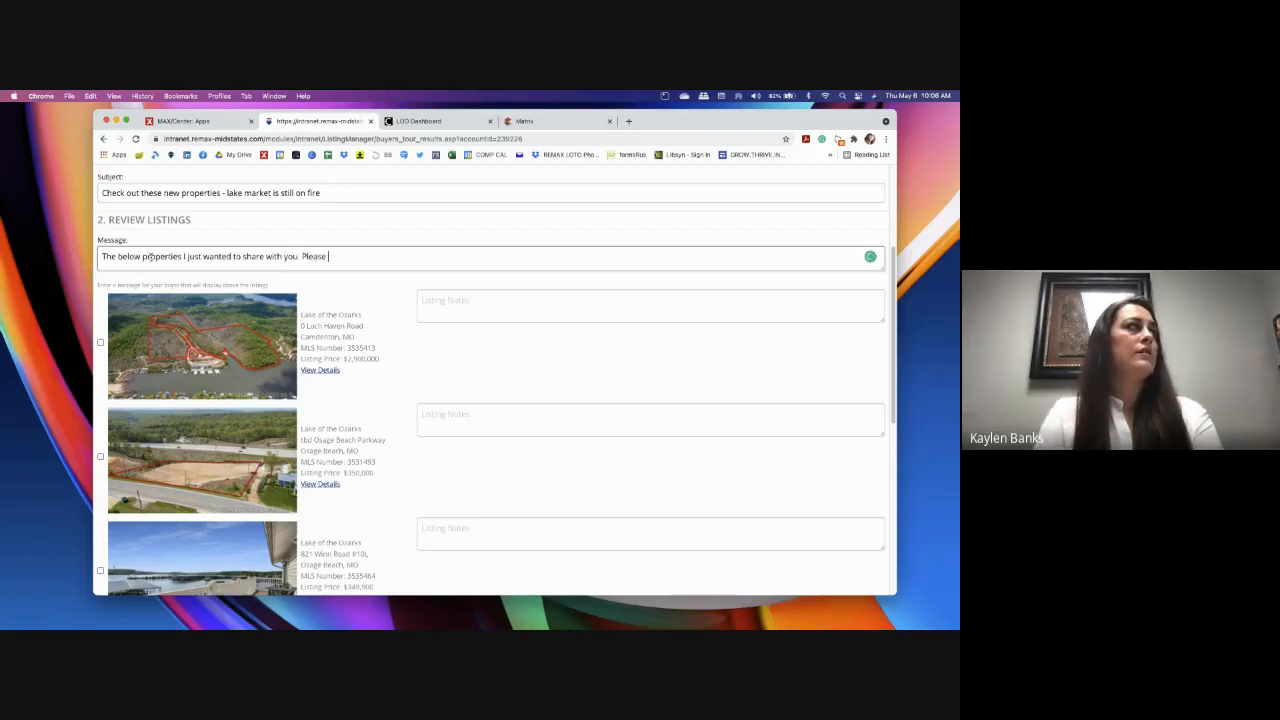
type("let me know if you ")
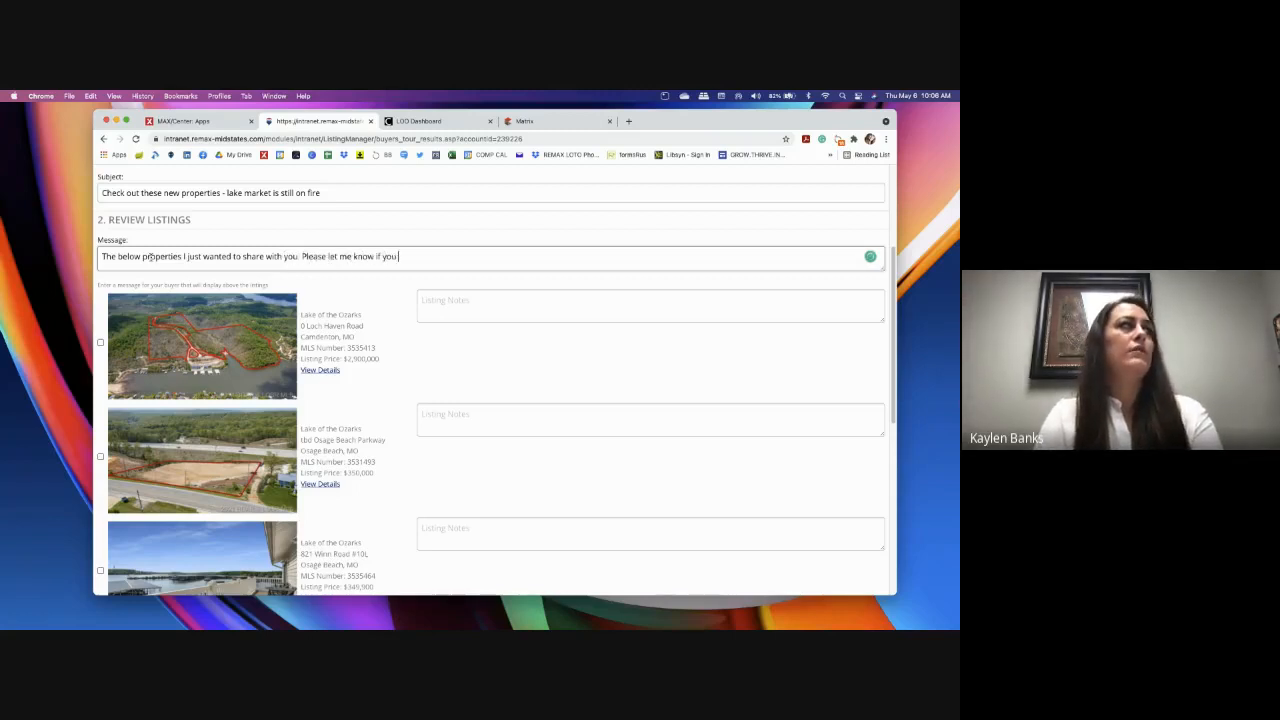
type("have any real es")
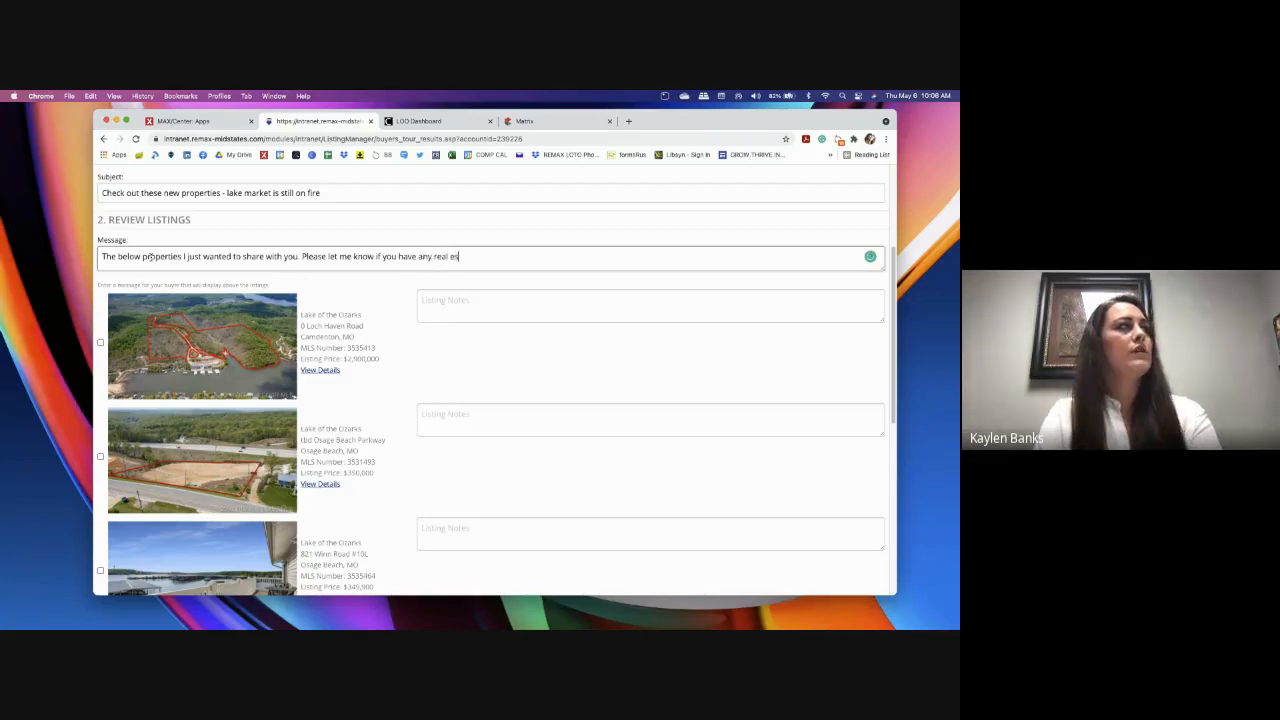
type("tate beed")
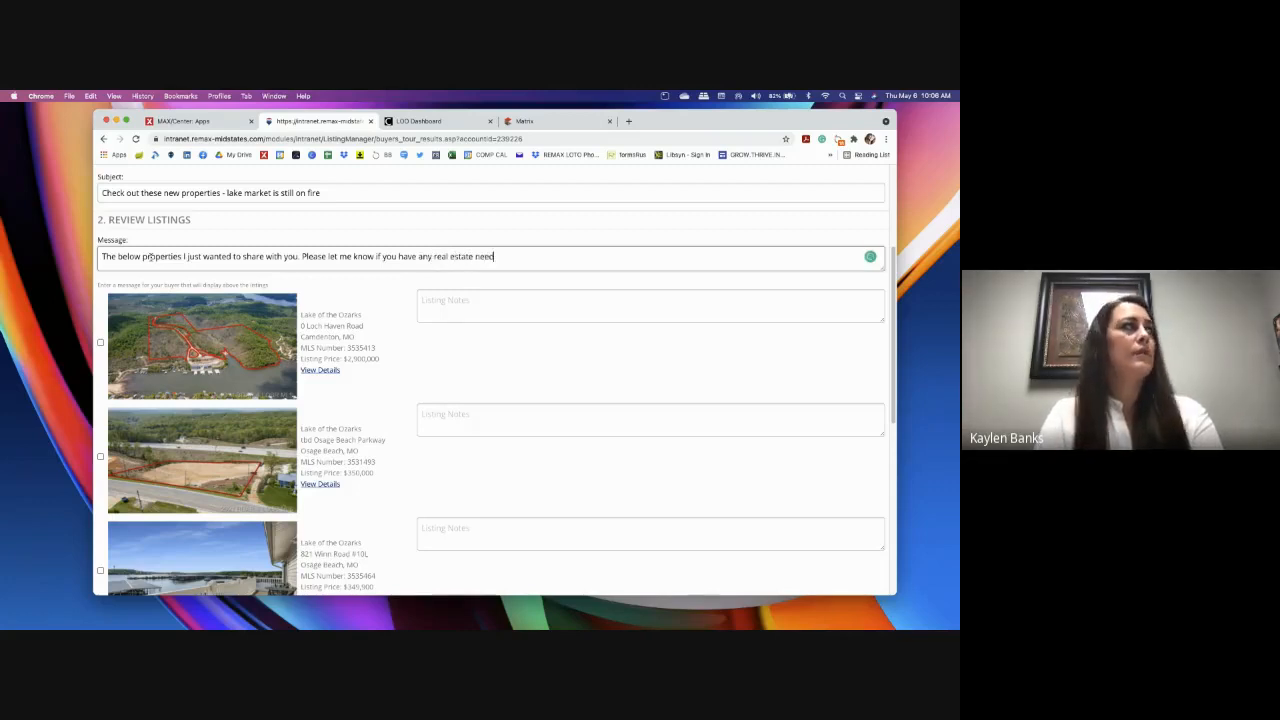
type("s.")
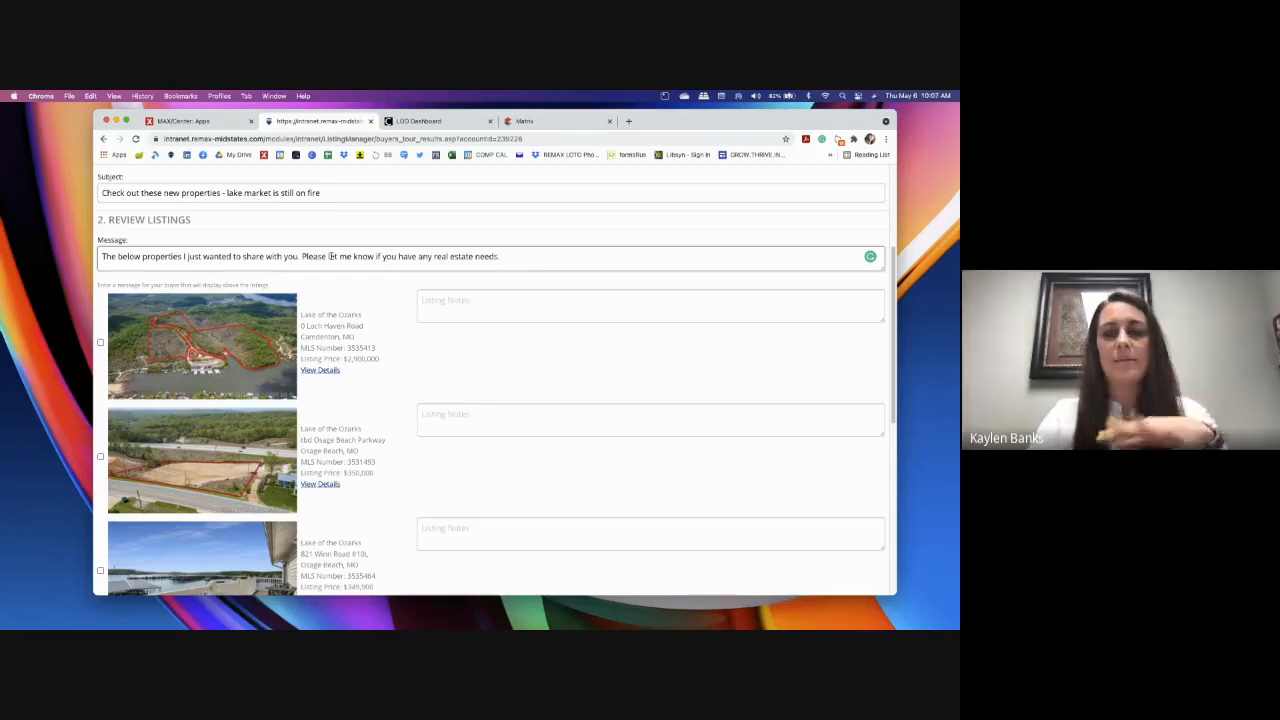
Add the listing note "Great Dock on this" to the 0 Loch Haven Road property.
scroll(331, 256, "down", 1)
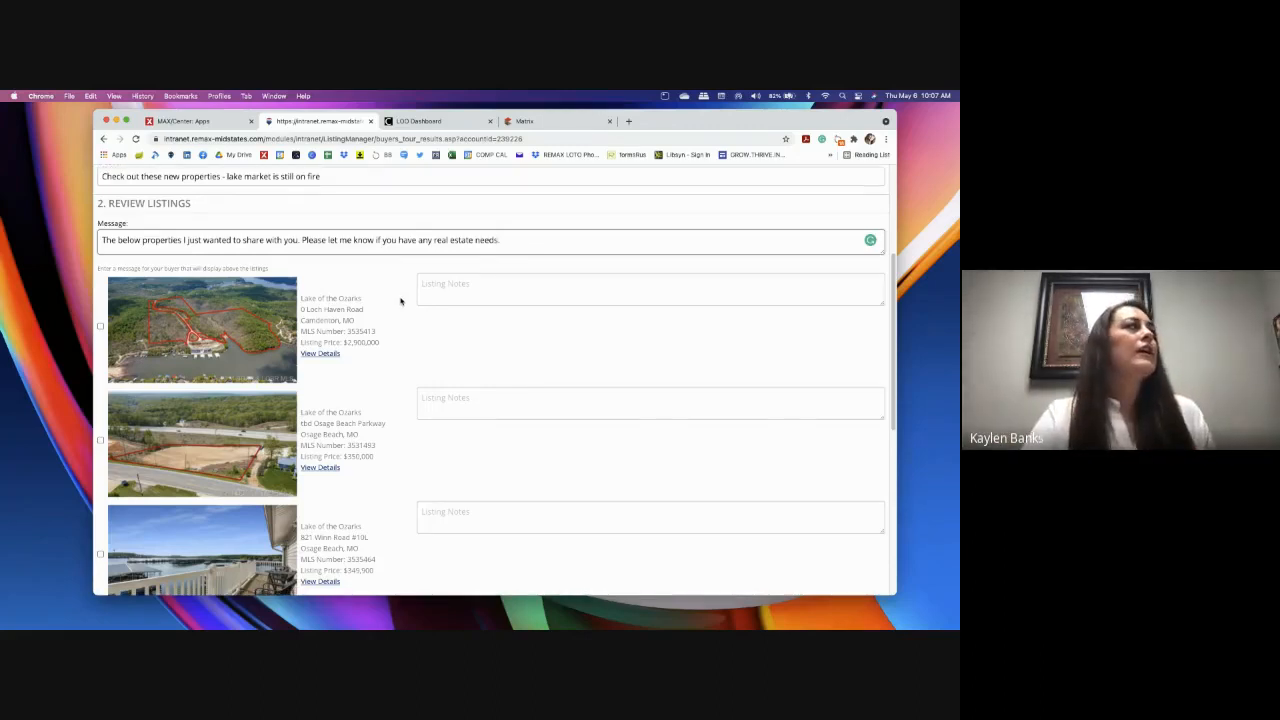
scroll(400, 297, "down", 2)
scroll(331, 270, "up", 1)
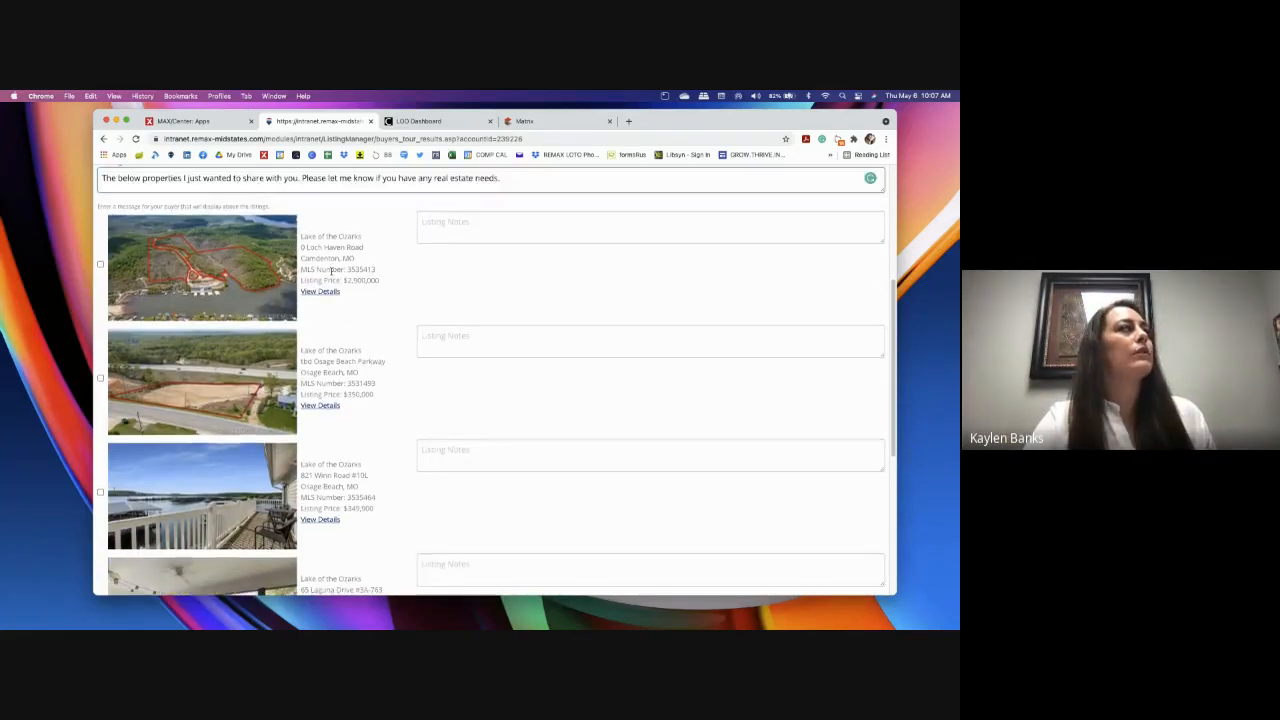
left_click(512, 230)
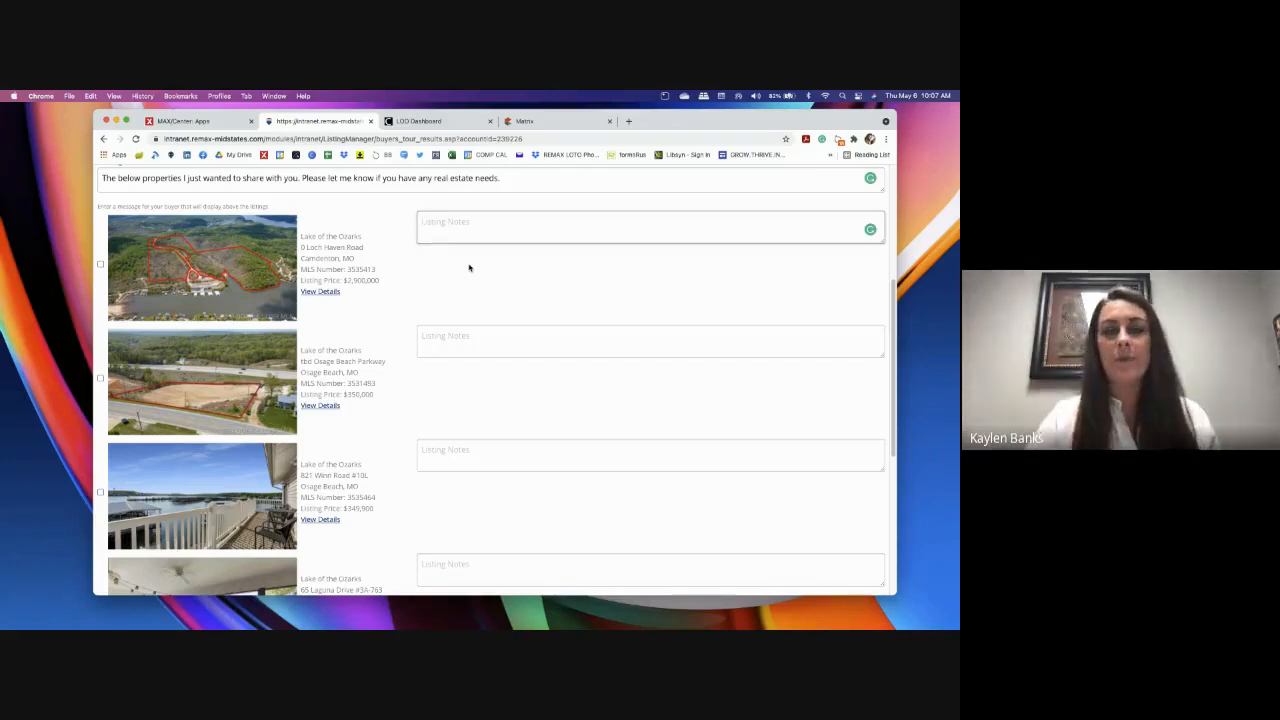
type("Gre")
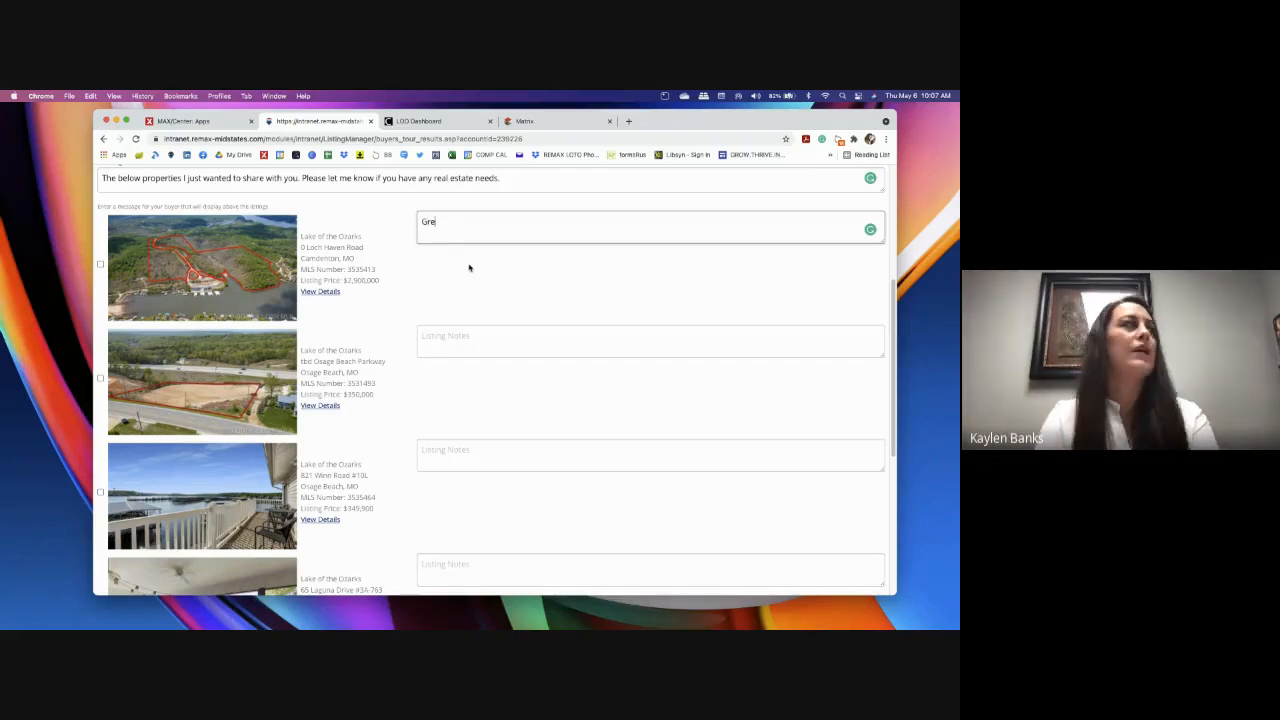
type("at Dock on this")
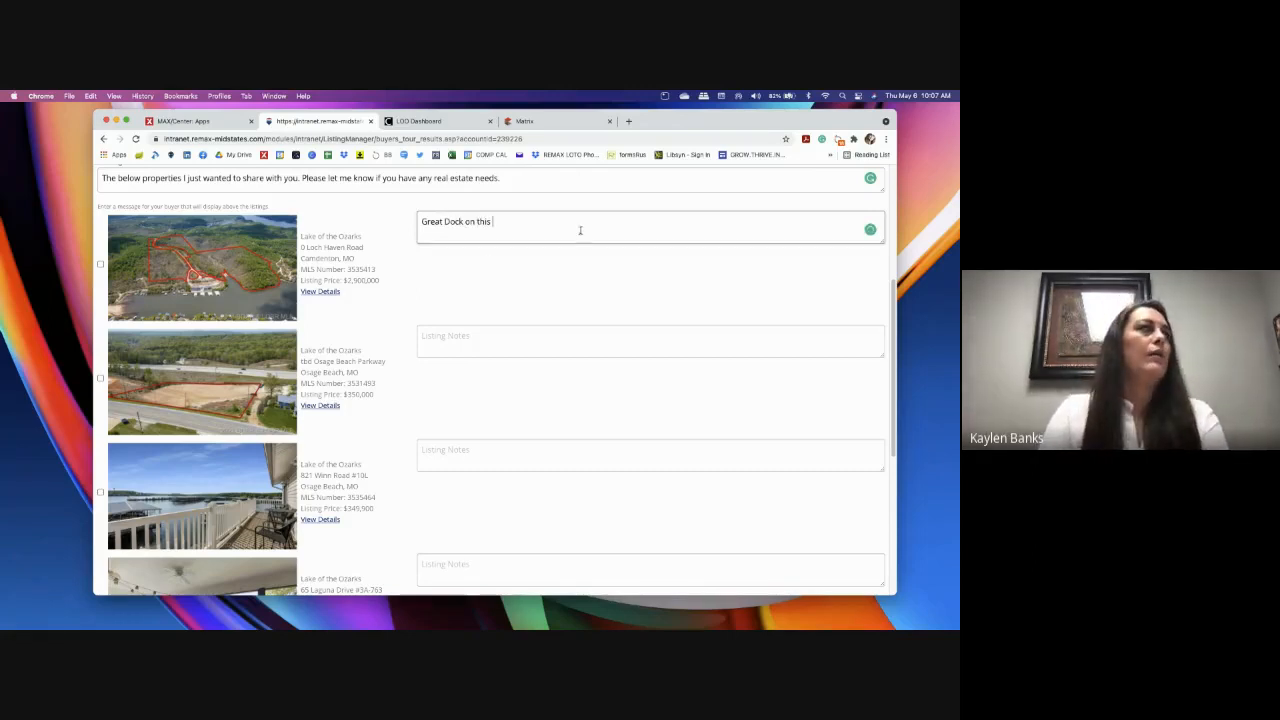
Add the listing note "this one has so many square feet." to the Osage Beach Parkway property.
left_click(518, 343)
type("this")
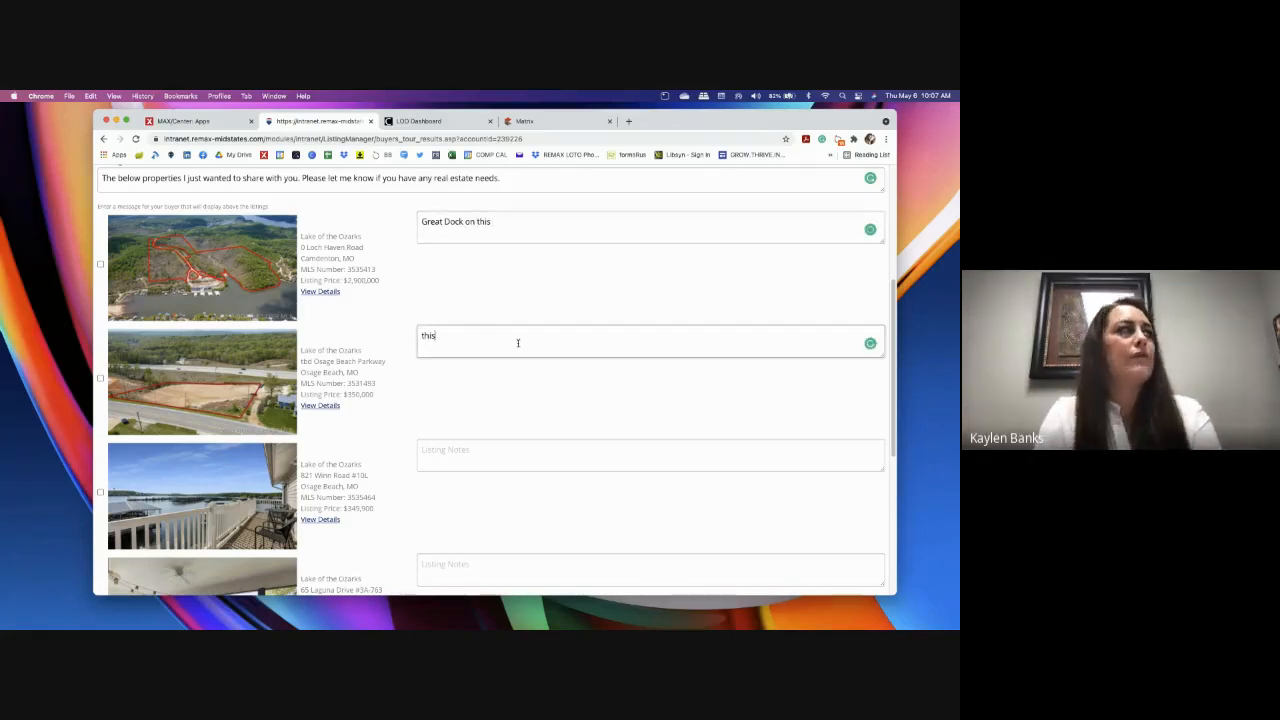
type(" one has so")
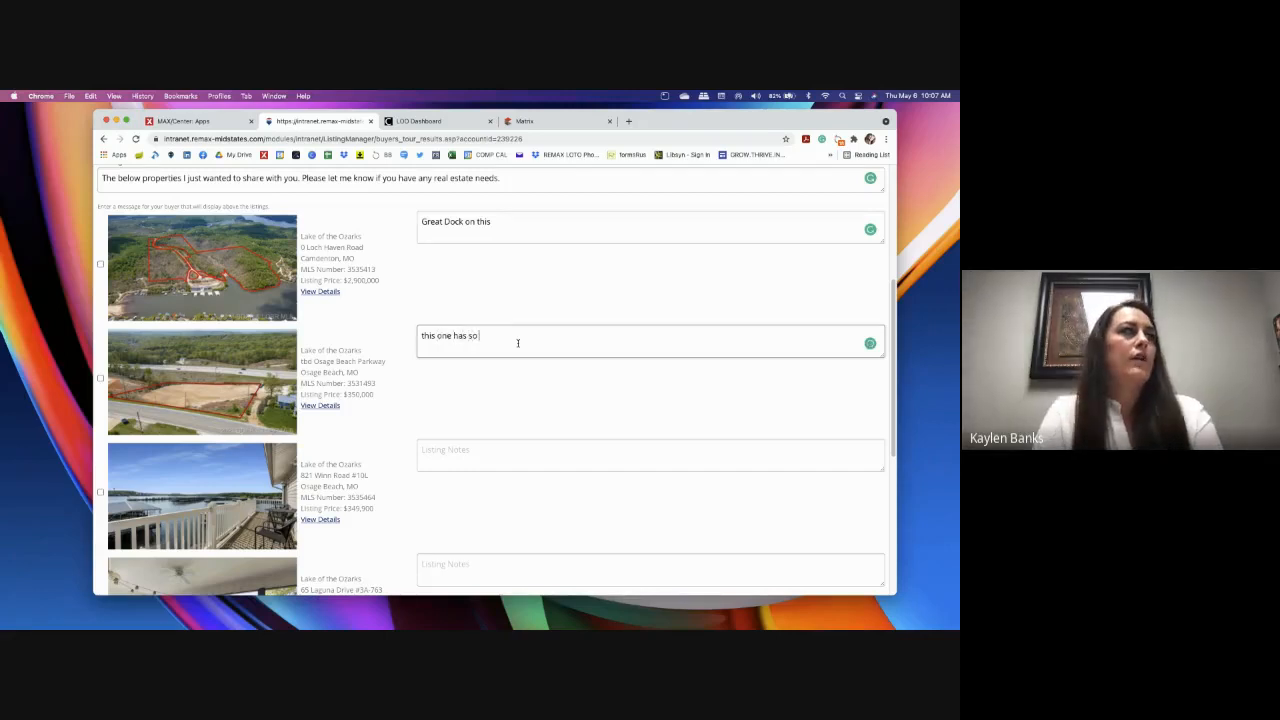
type(".")
key("BackSpace")
key("BackSpace")
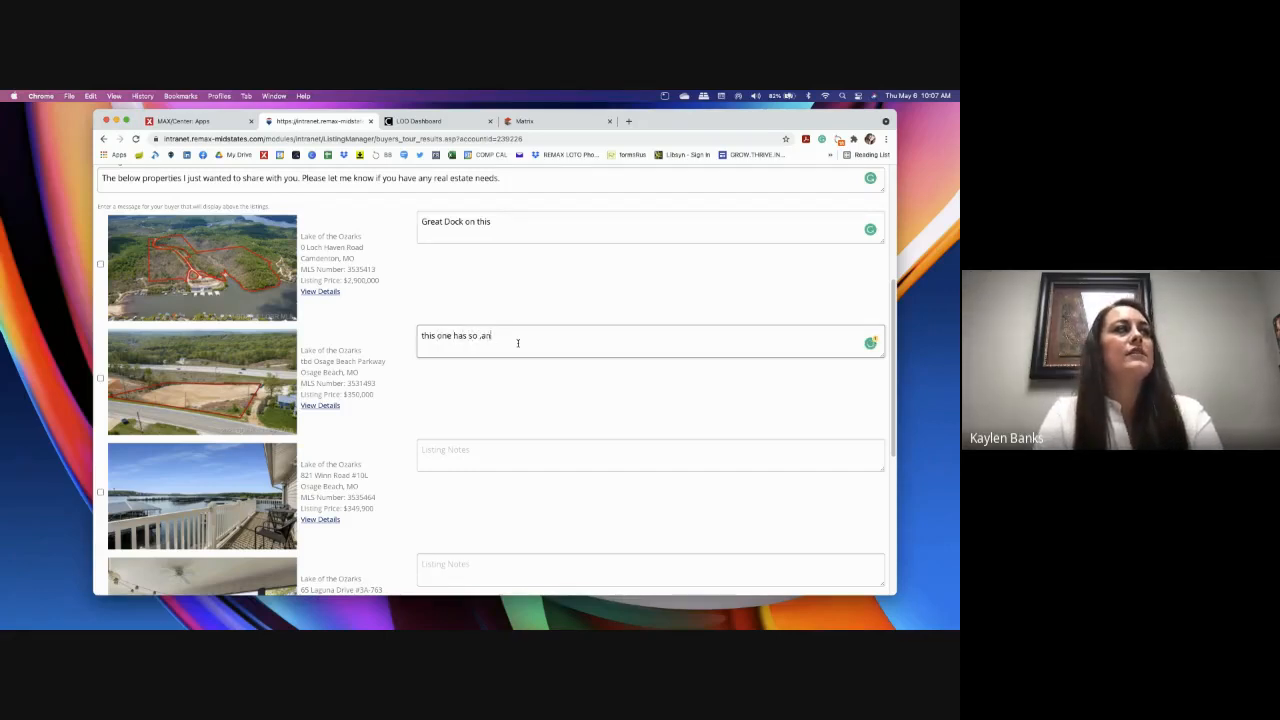
type("many ")
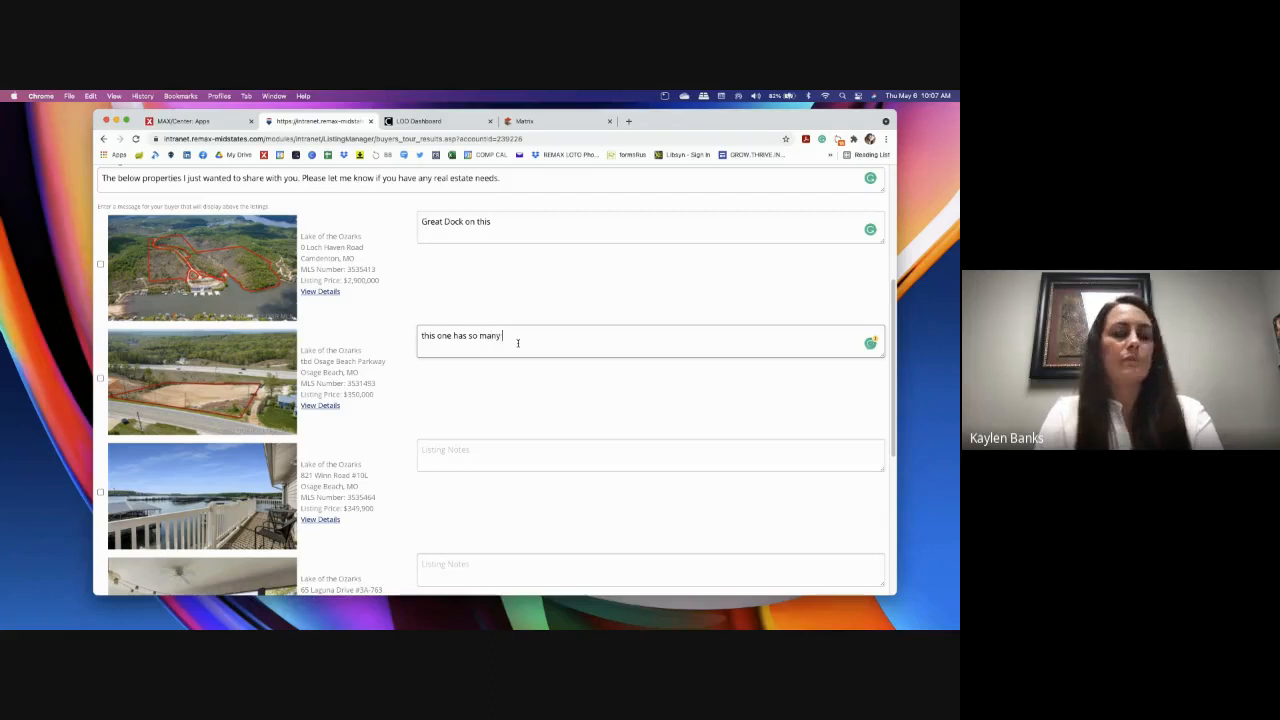
type("square feet.")
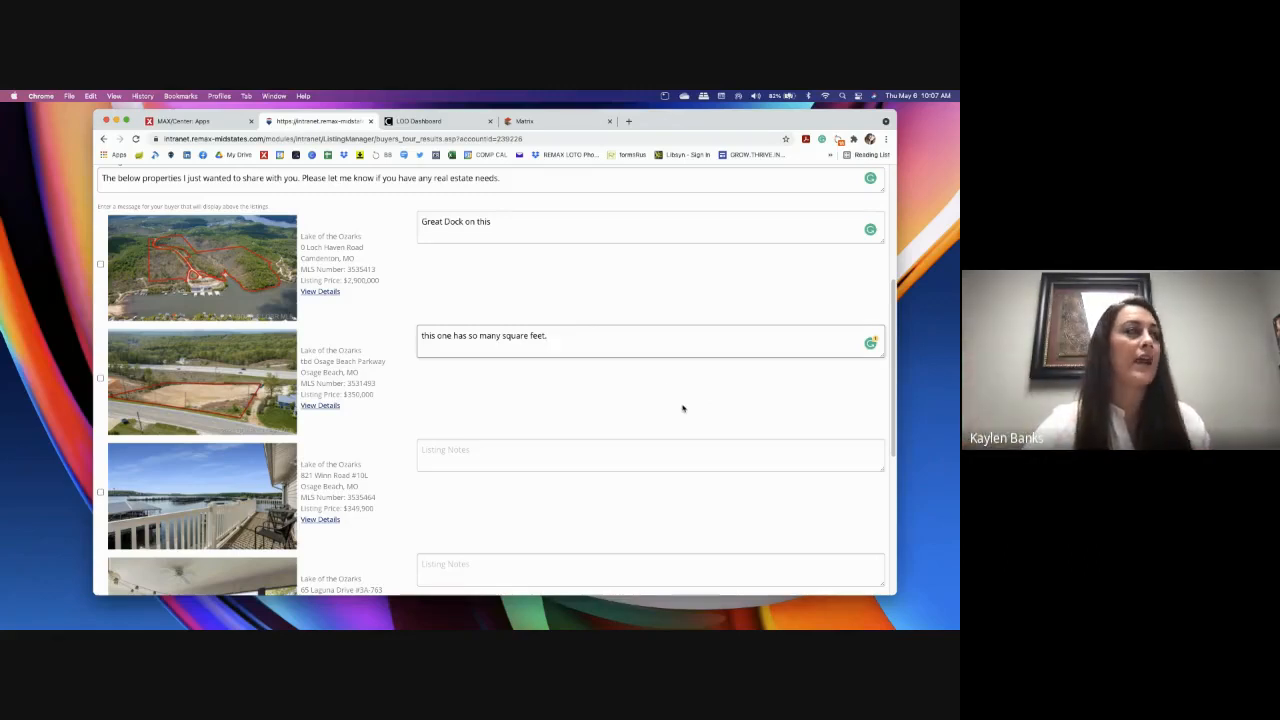
Review the tour's listings, their notes and the options for removing listings or previewing the tour.
scroll(662, 389, "down", 1)
scroll(662, 389, "down", 2)
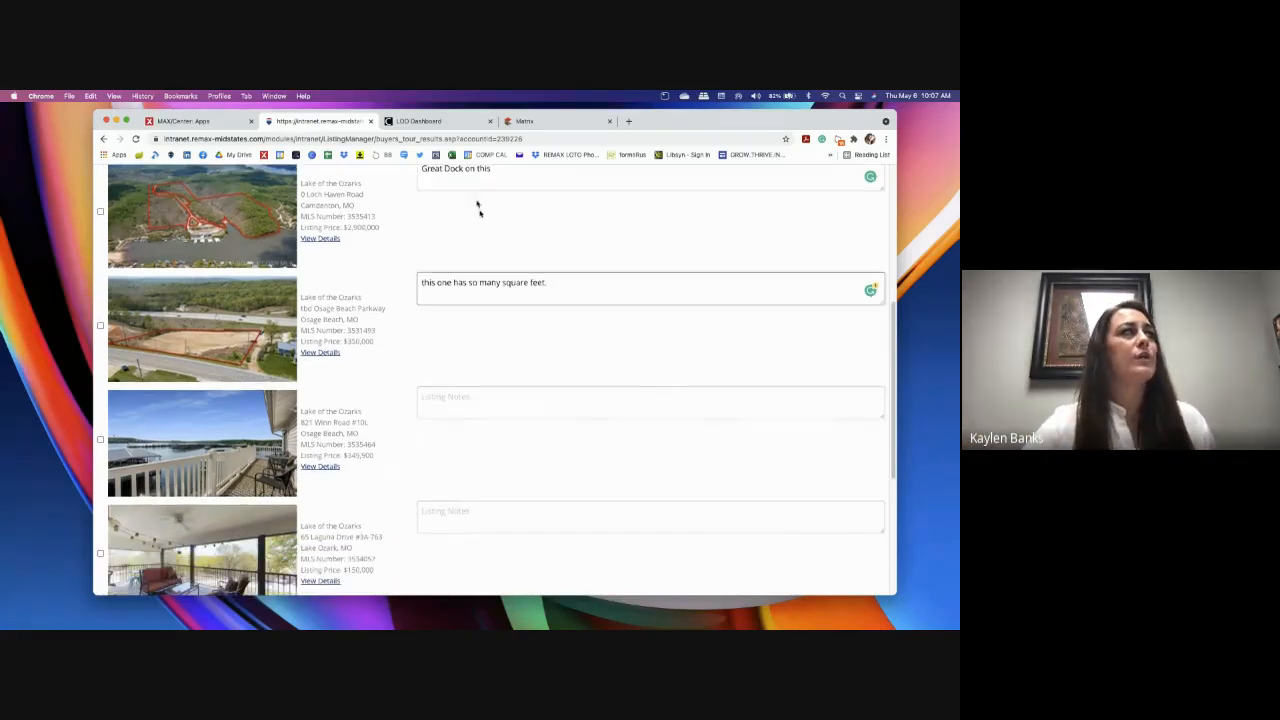
scroll(532, 326, "down", 3)
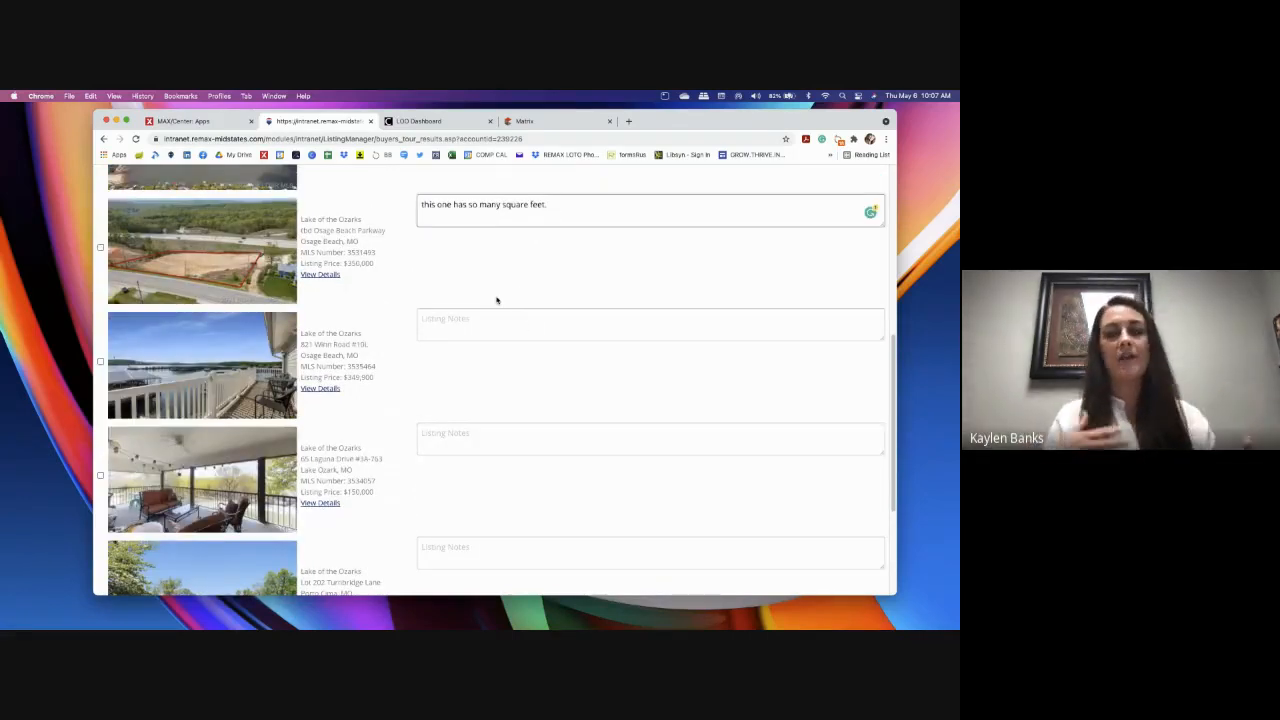
scroll(496, 300, "down", 5)
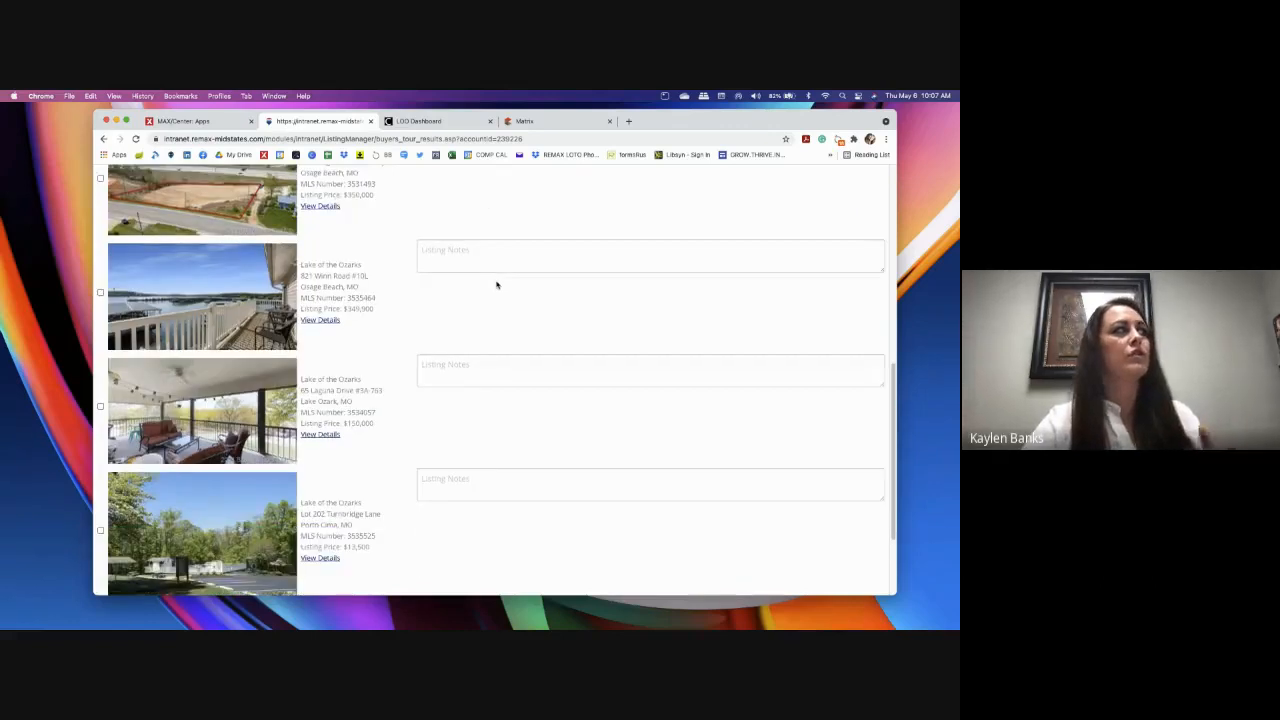
scroll(494, 280, "up", 15)
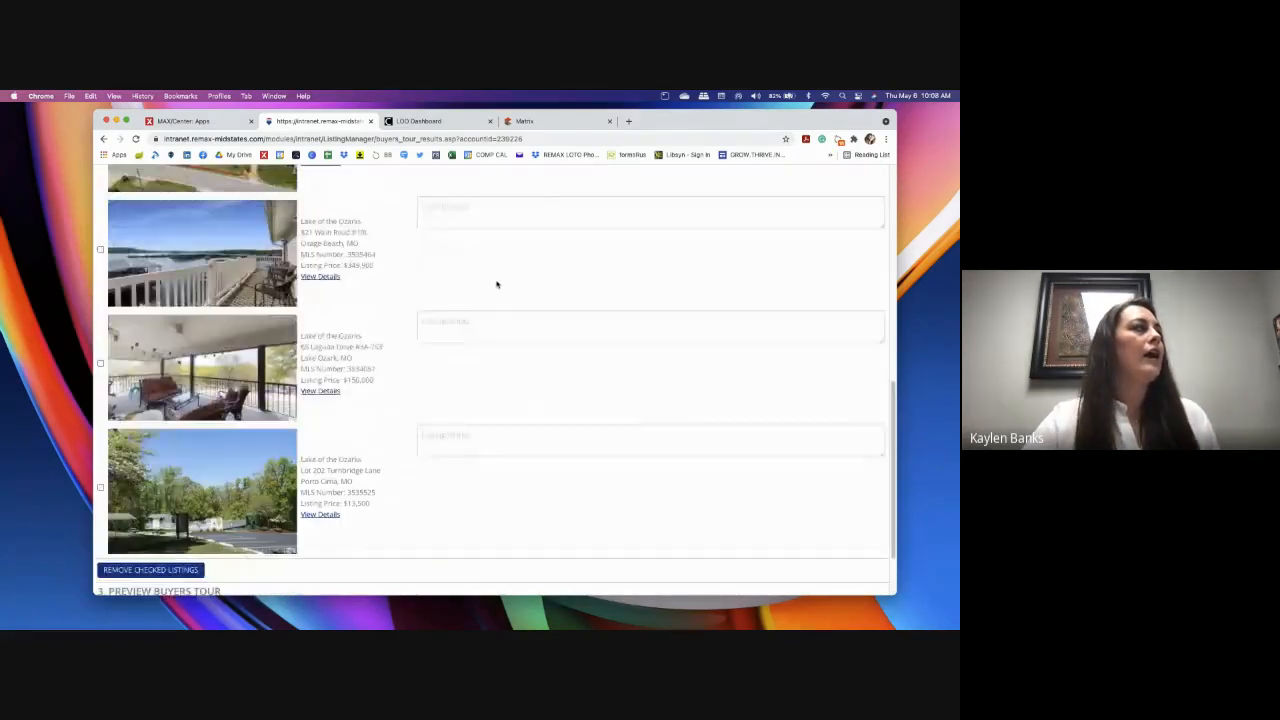
scroll(480, 400, "down", 5)
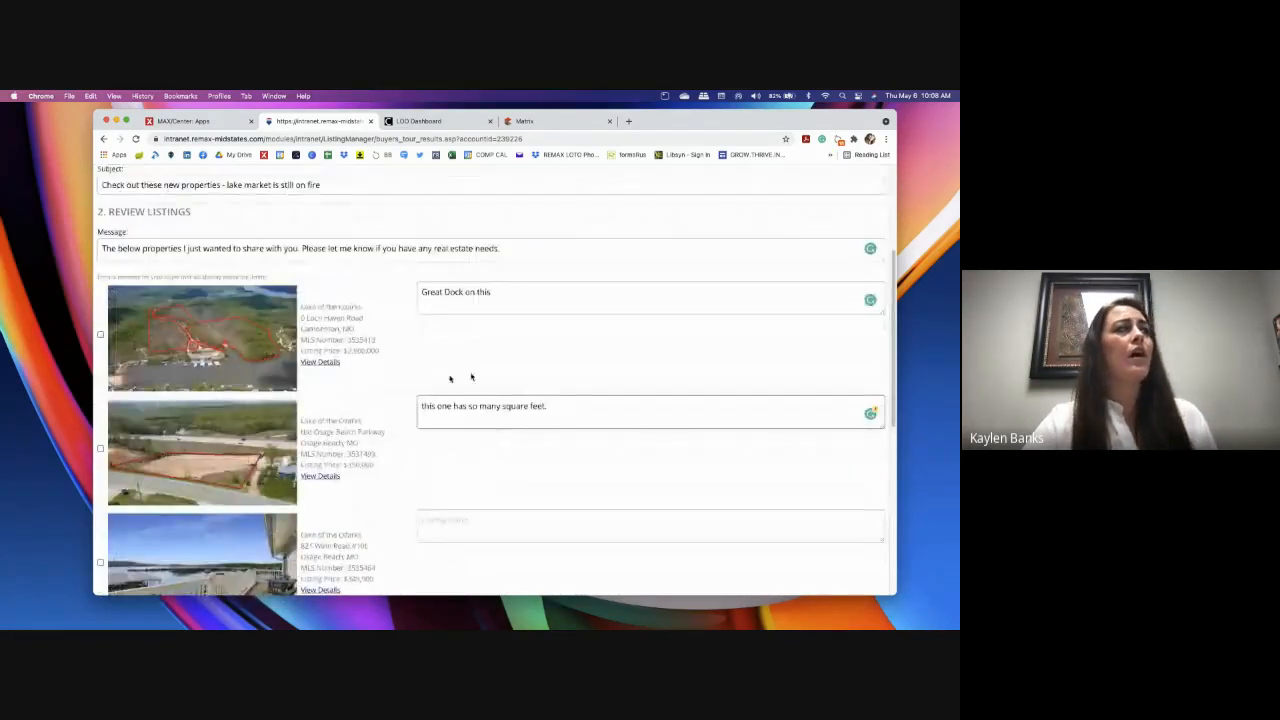
scroll(531, 428, "down", 8)
scroll(206, 234, "down", 3)
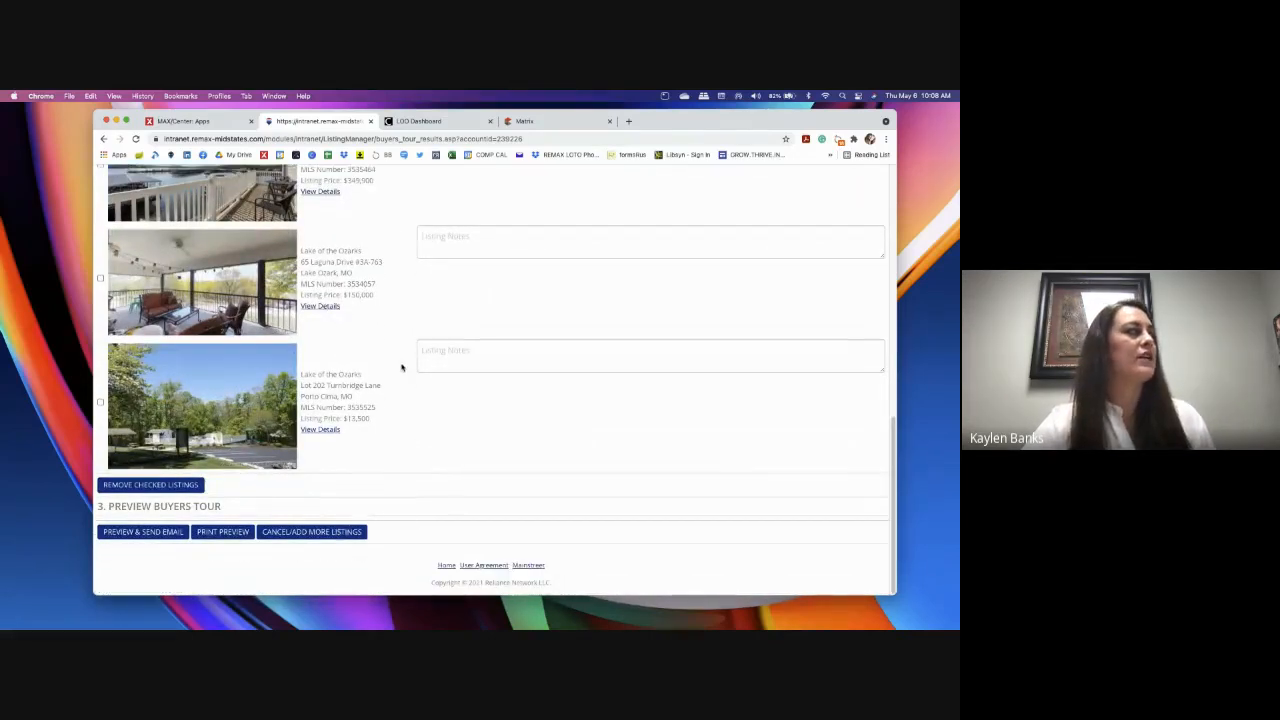
Try to preview the buyer's tour email for sending without a recipient and dismiss the alert.
scroll(401, 365, "up", 10)
scroll(401, 365, "down", 15)
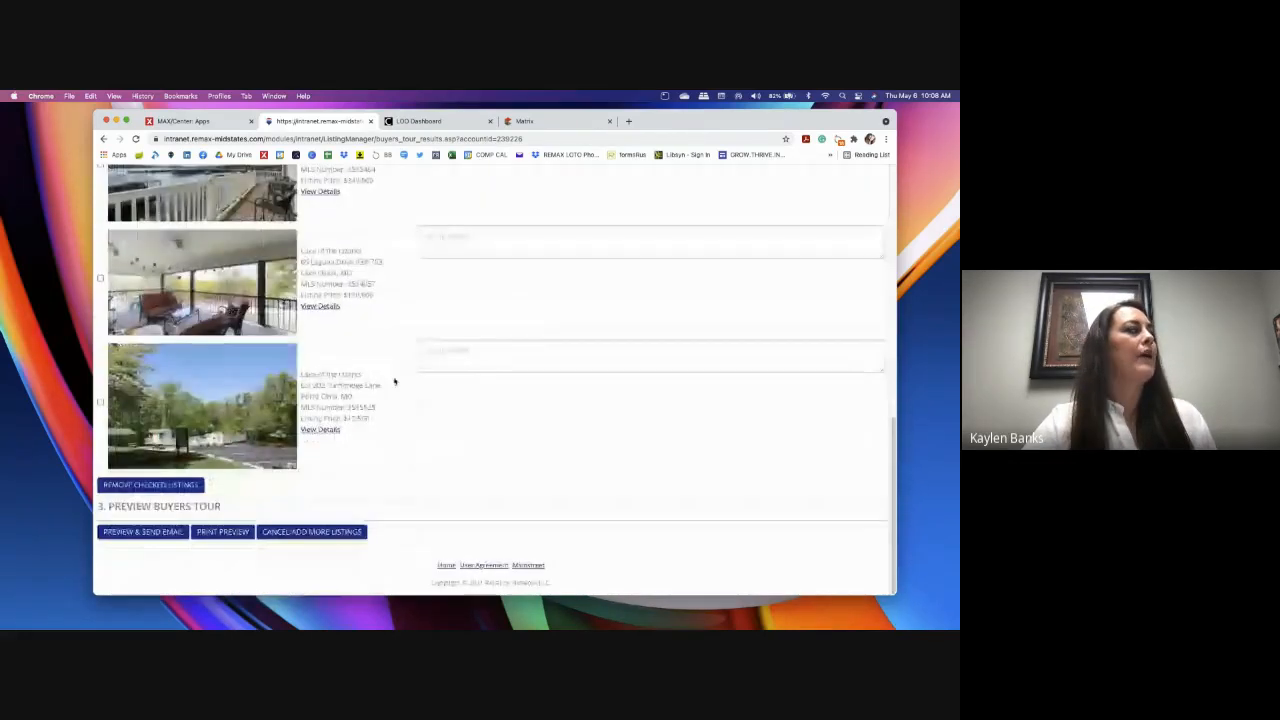
left_click(127, 533)
left_click(582, 195)
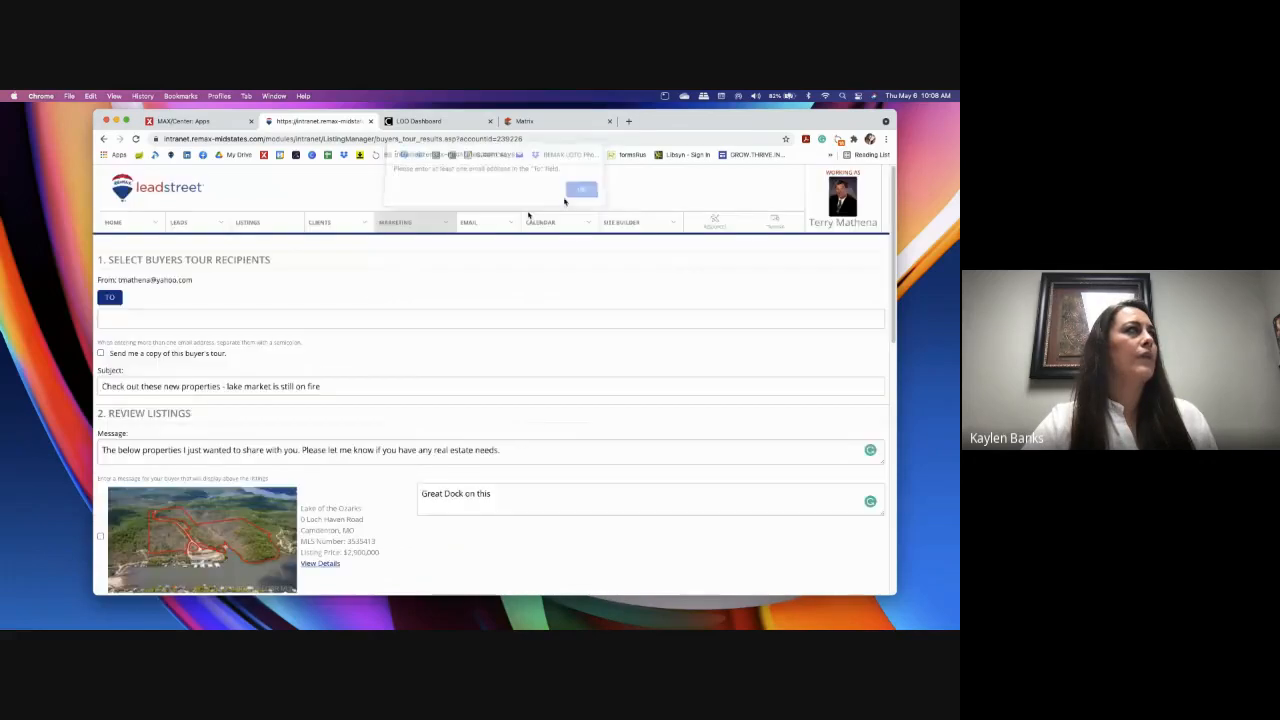
left_click(110, 297)
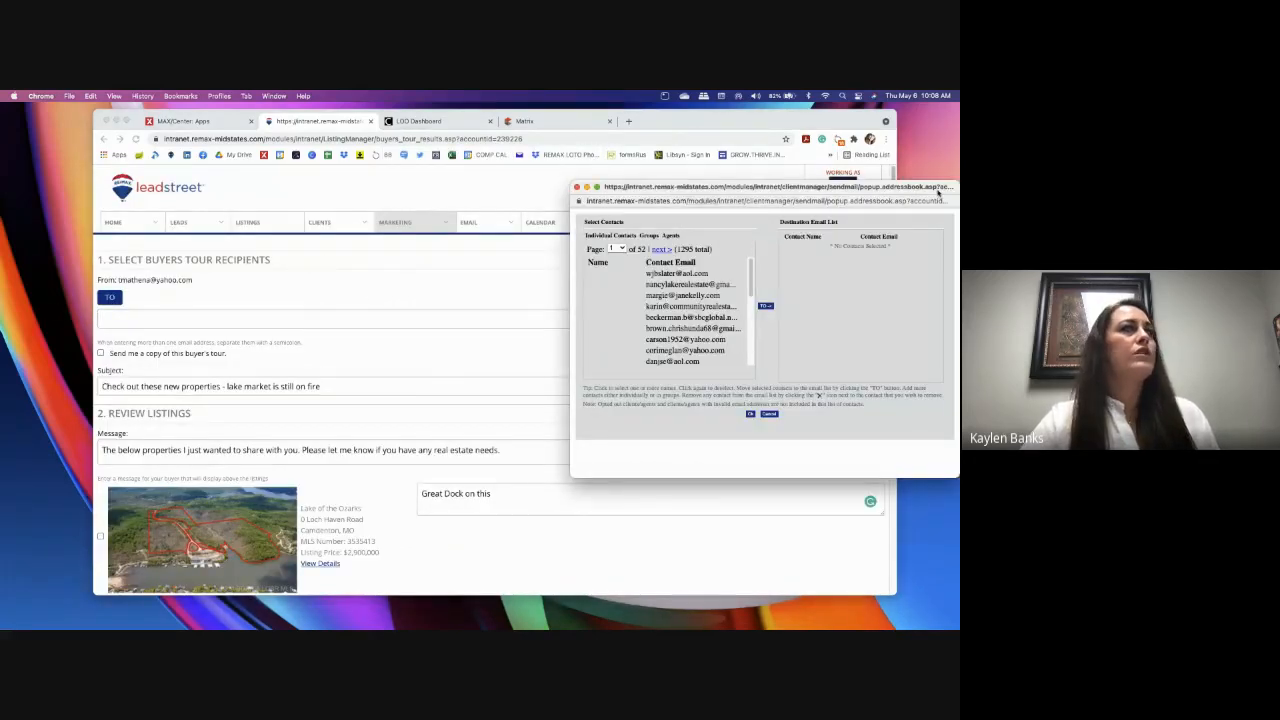
left_click_drag(703, 203, 623, 198)
left_click(687, 410)
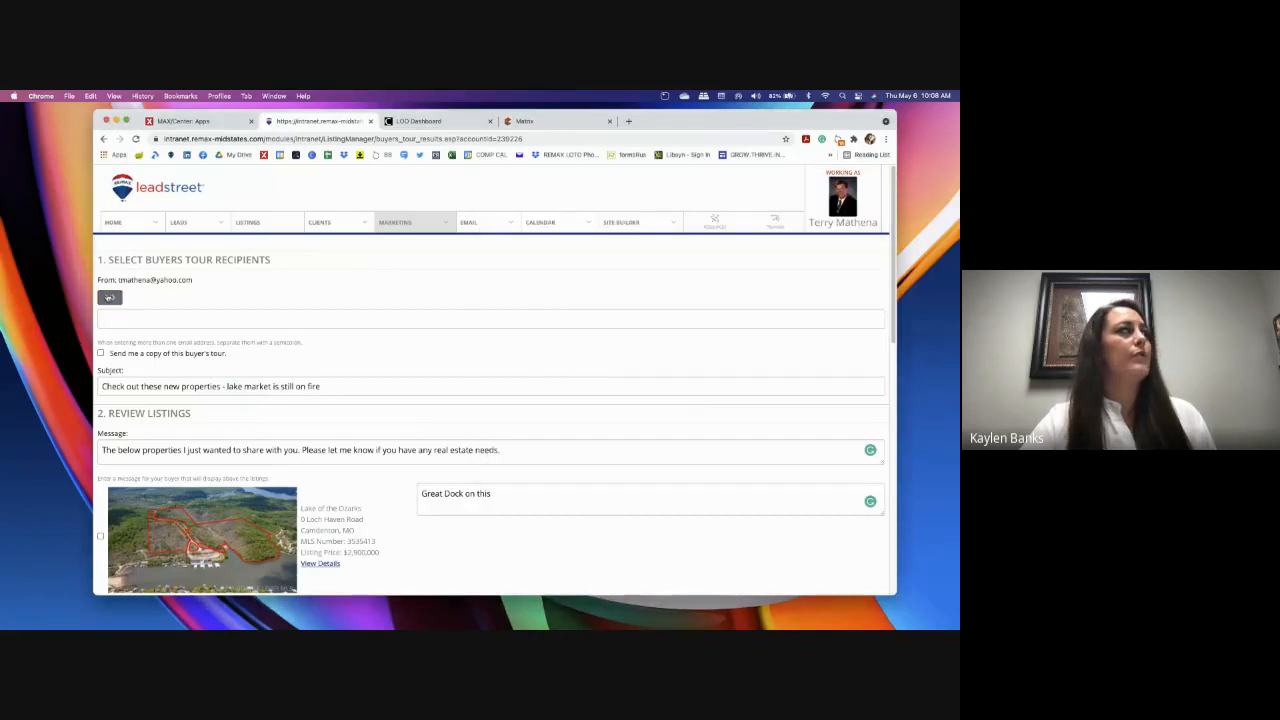
Open the recipient address book and look through its individual contacts, agents and contact groups.
left_click(117, 299)
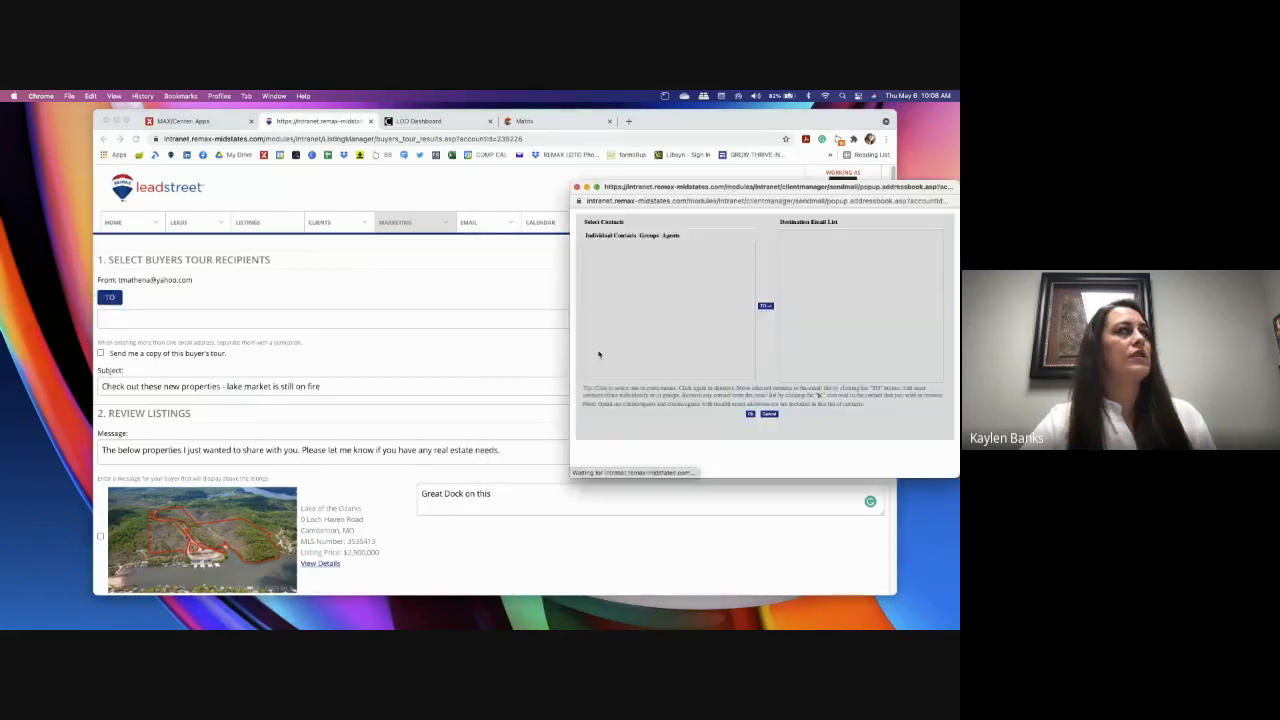
left_click_drag(626, 182, 490, 173)
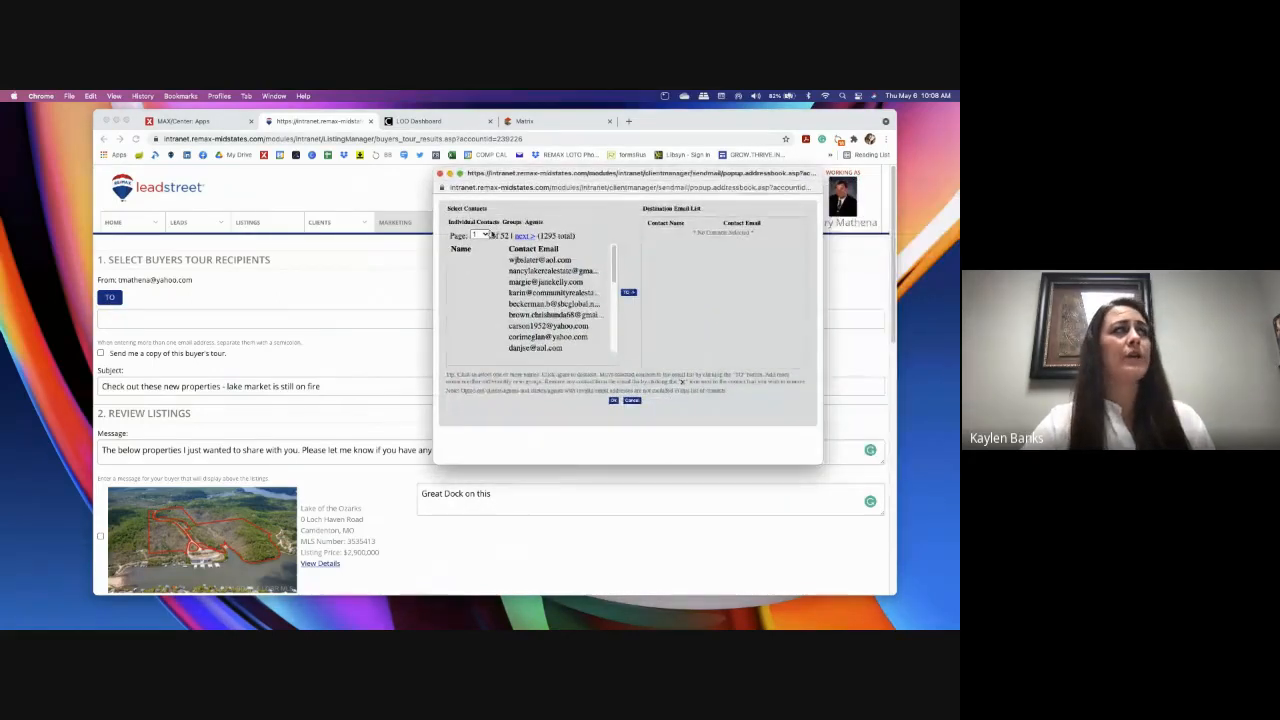
scroll(562, 348, "down", 5)
scroll(562, 348, "up", 10)
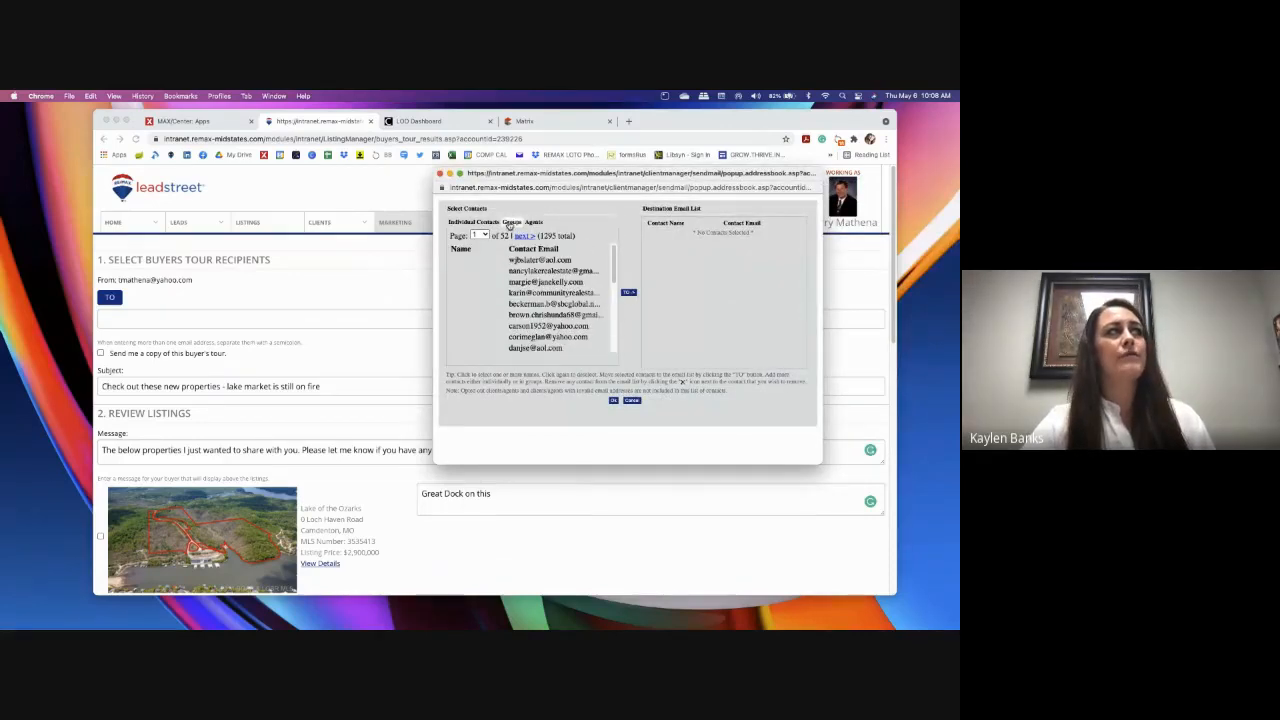
left_click(533, 222)
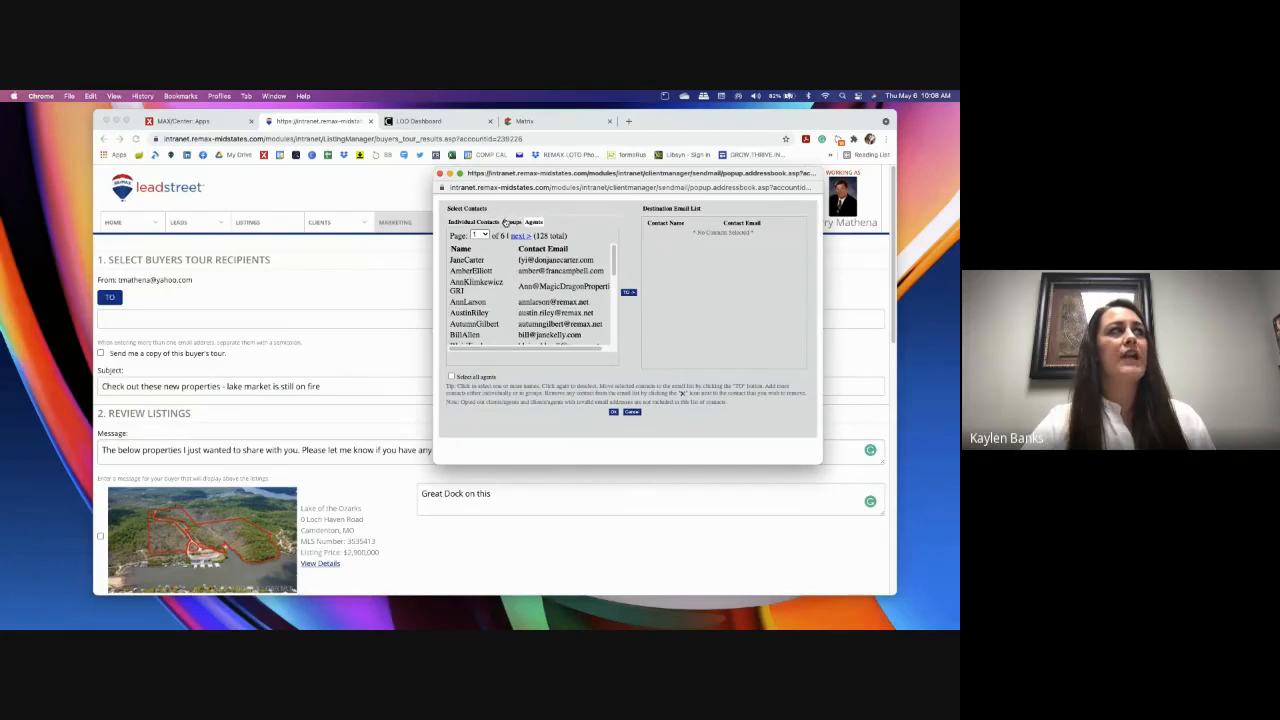
left_click(510, 222)
scroll(499, 287, "down", 5)
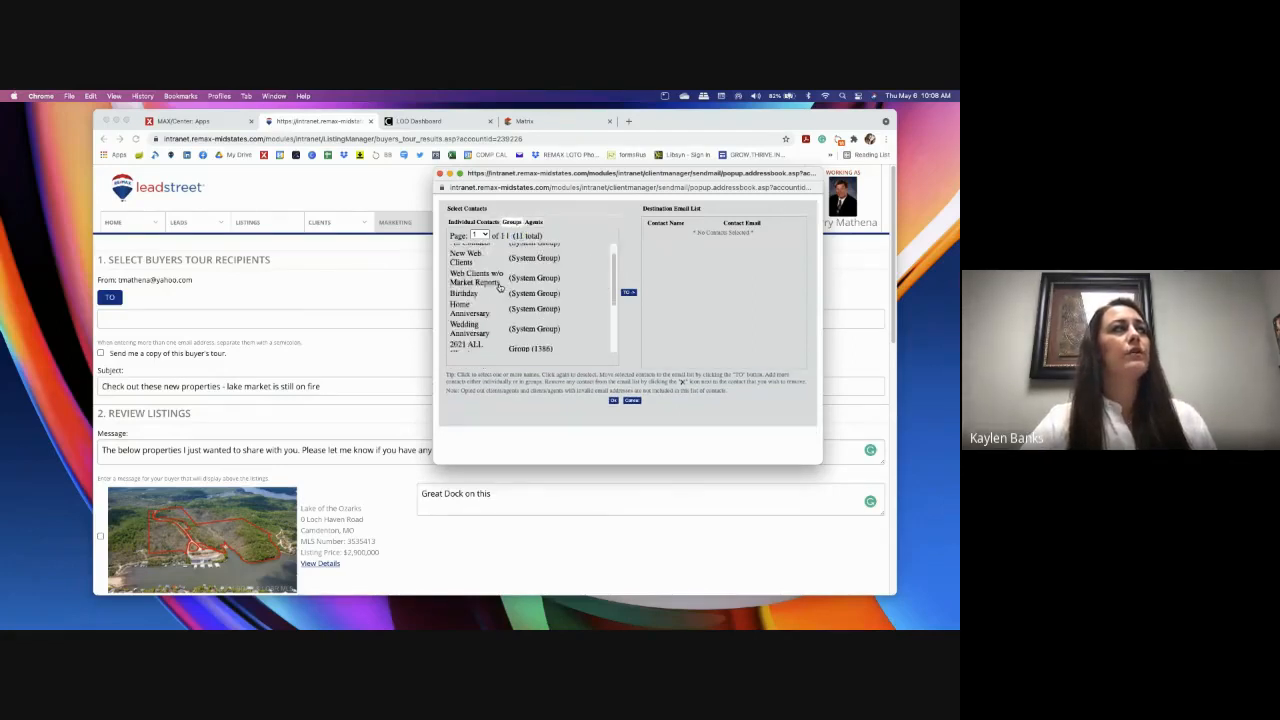
Add the "2021 ALL Clients" group to the destination email list and cancel the recipient selection.
left_click(453, 264)
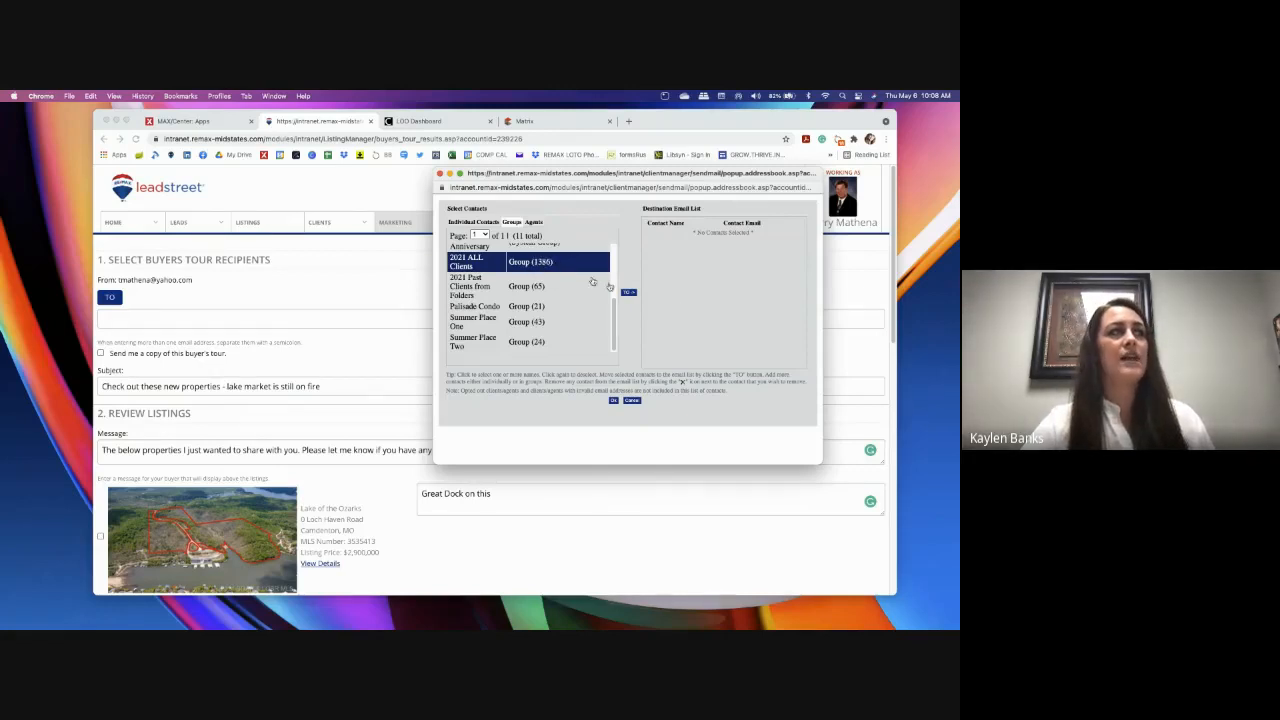
left_click(628, 293)
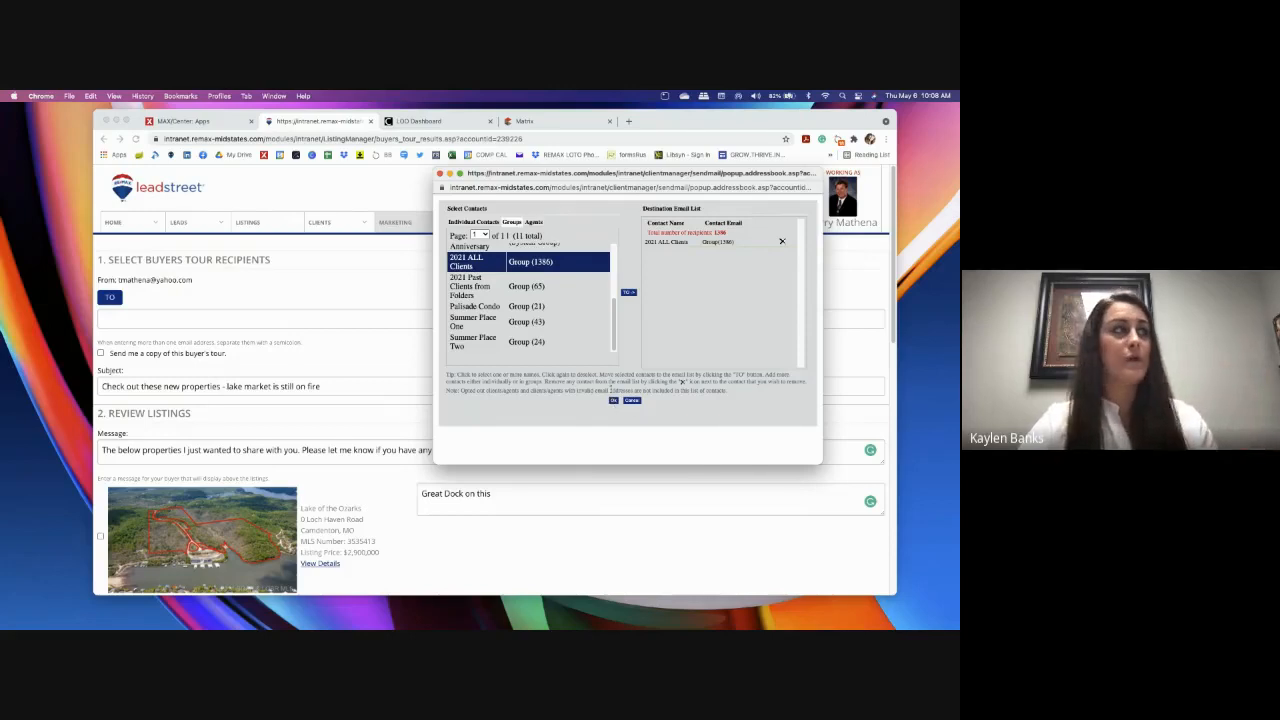
left_click(632, 401)
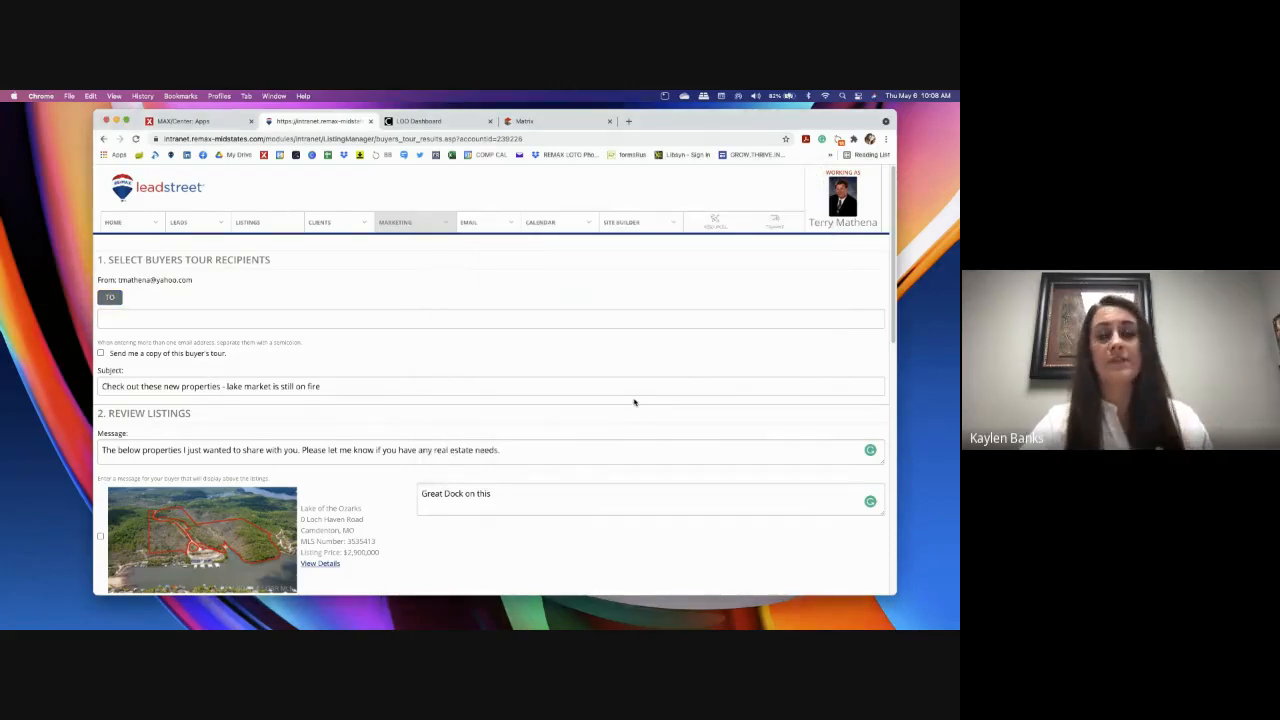
Reopen the address book, examine the first two pages of individual contacts and close it without choosing anyone.
scroll(450, 330, "down", 1)
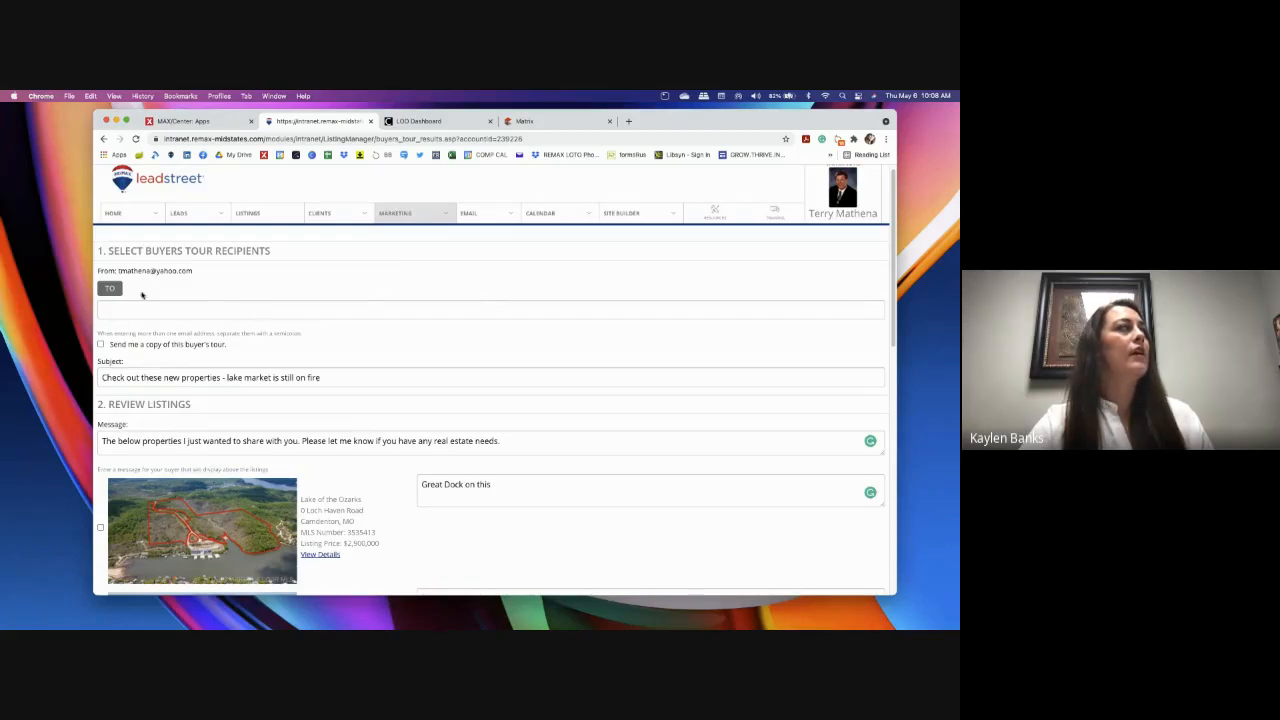
left_click(118, 291)
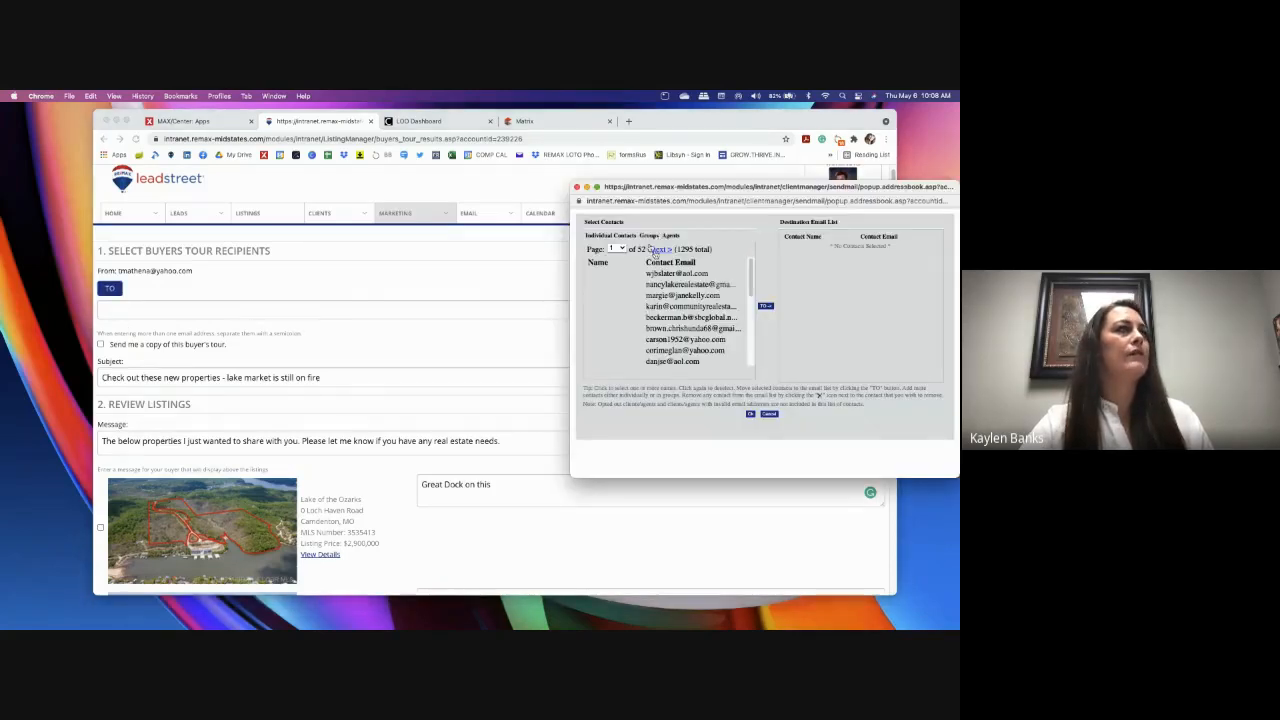
scroll(673, 305, "down", 10)
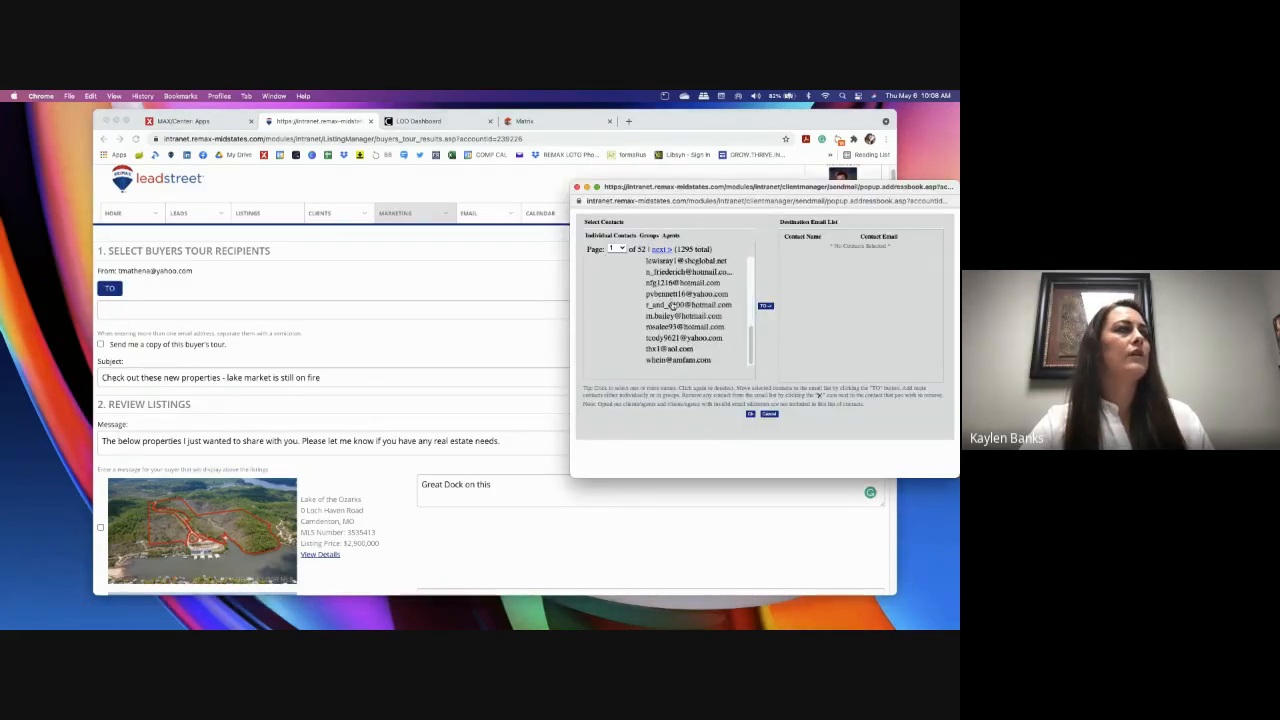
scroll(673, 305, "up", 10)
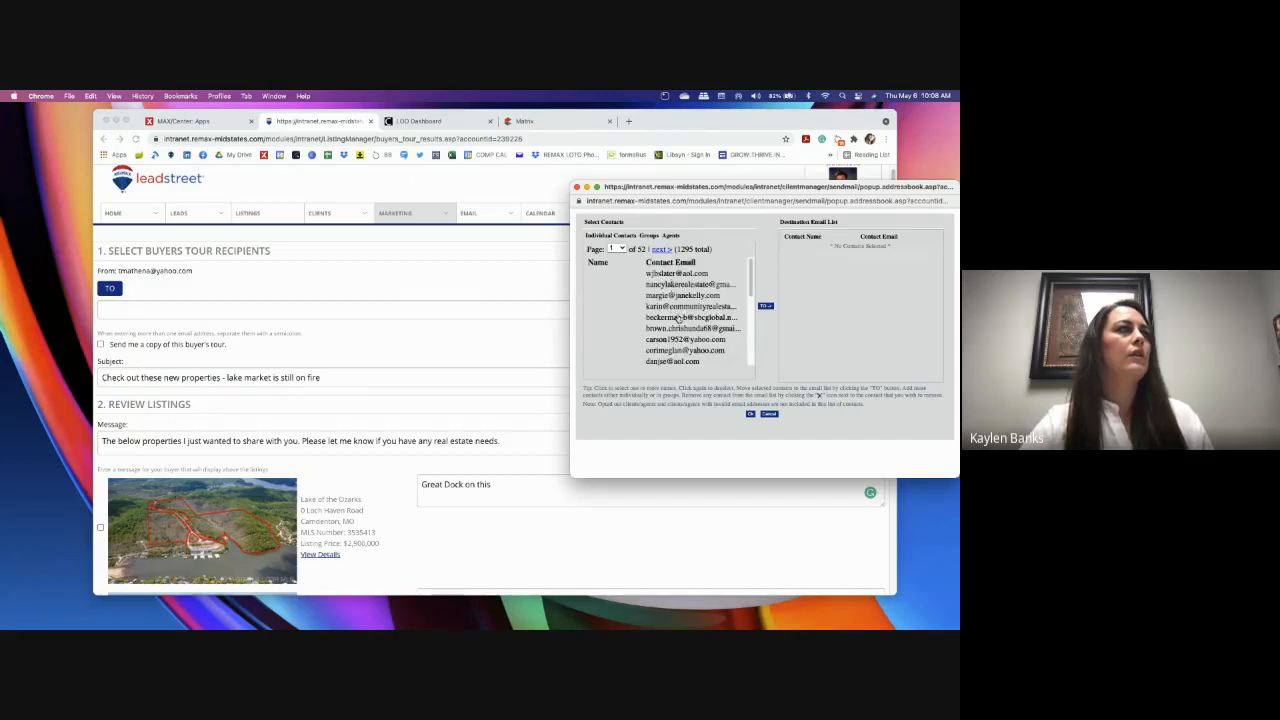
scroll(678, 317, "down", 5)
scroll(663, 286, "up", 10)
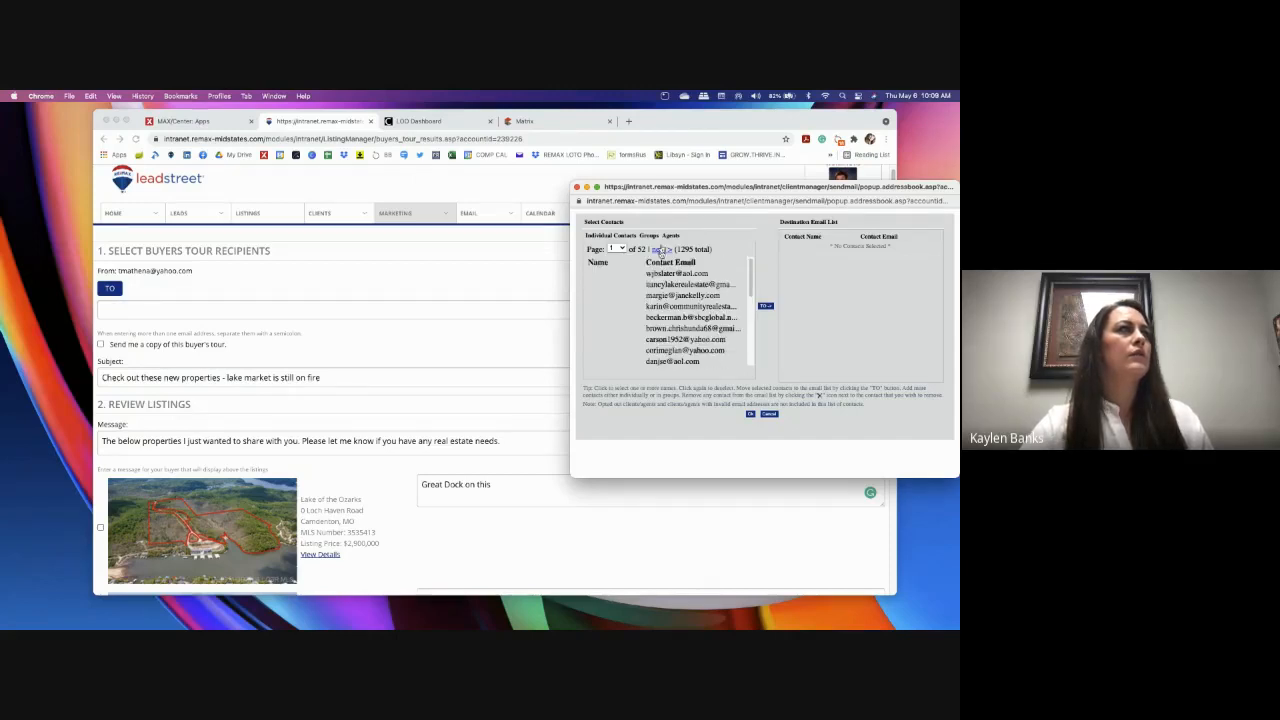
left_click(659, 250)
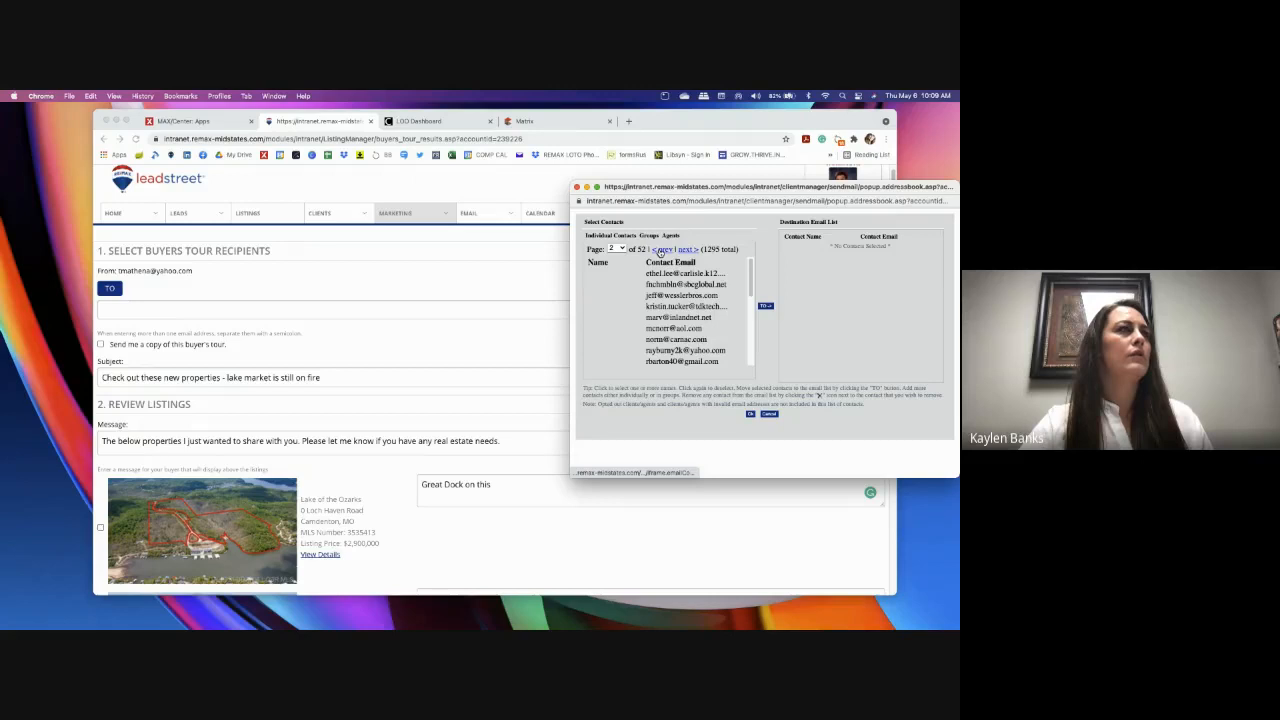
scroll(660, 255, "down", 10)
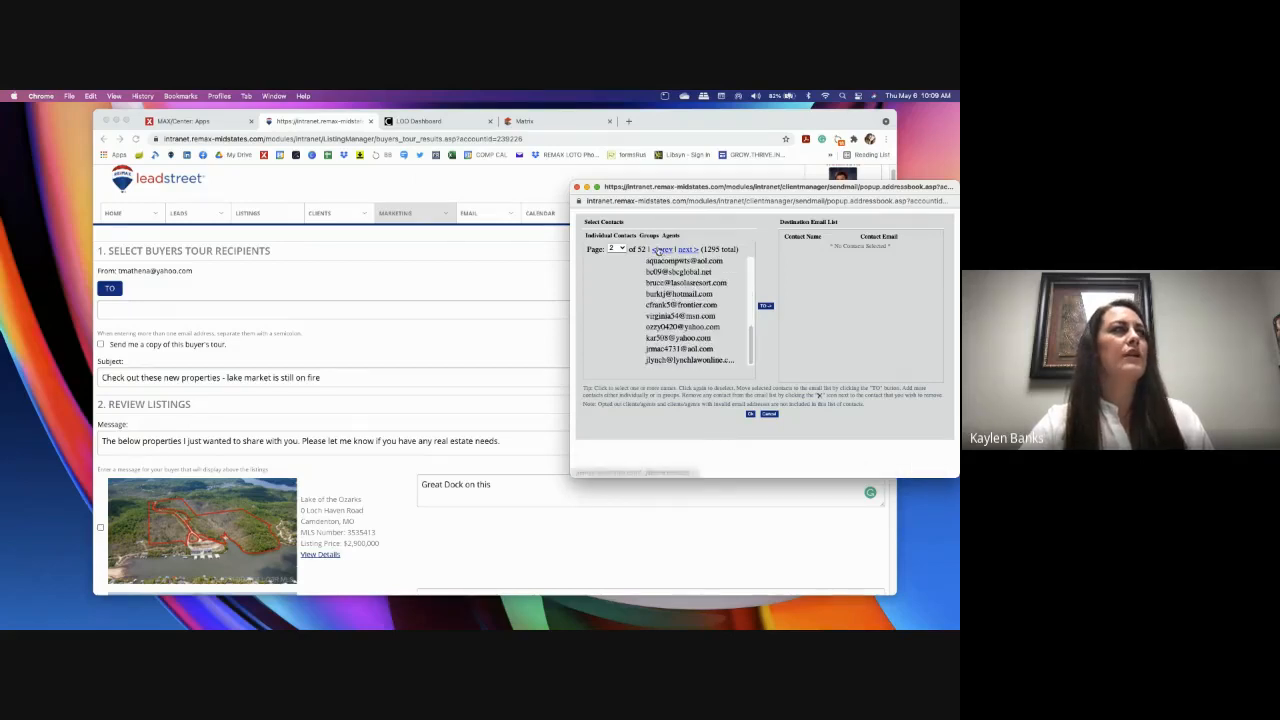
left_click(663, 250)
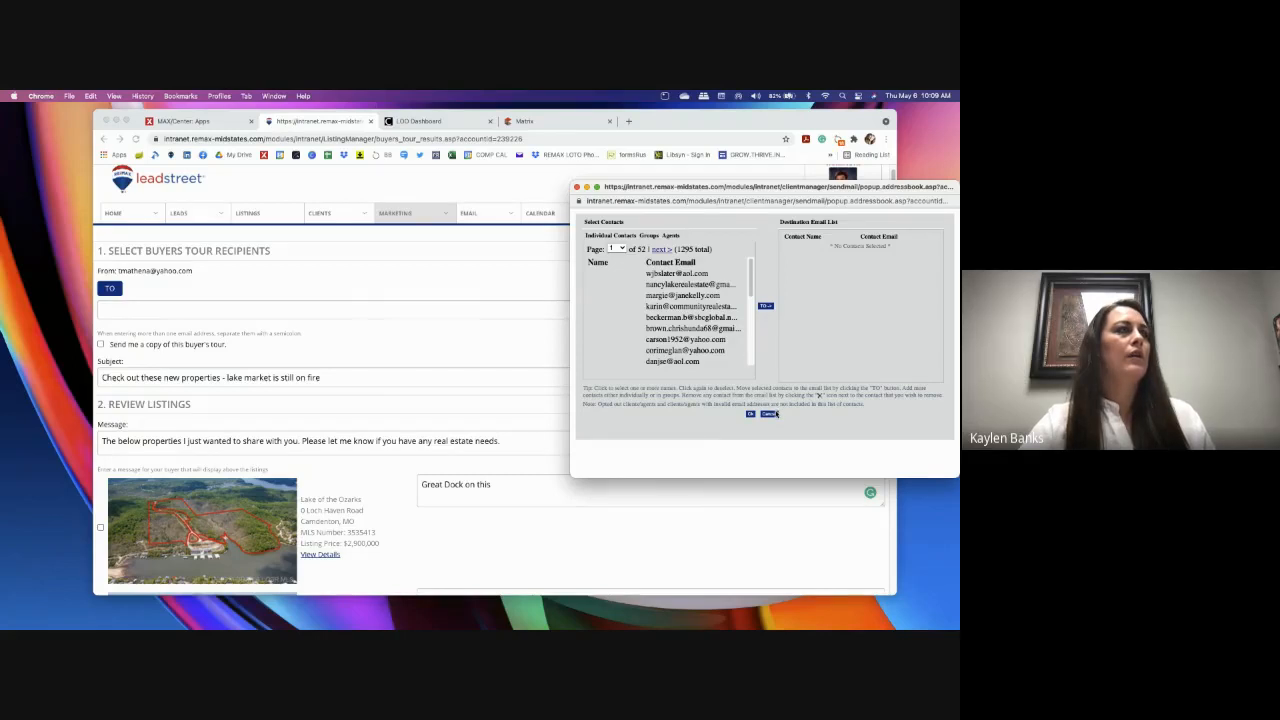
left_click(768, 413)
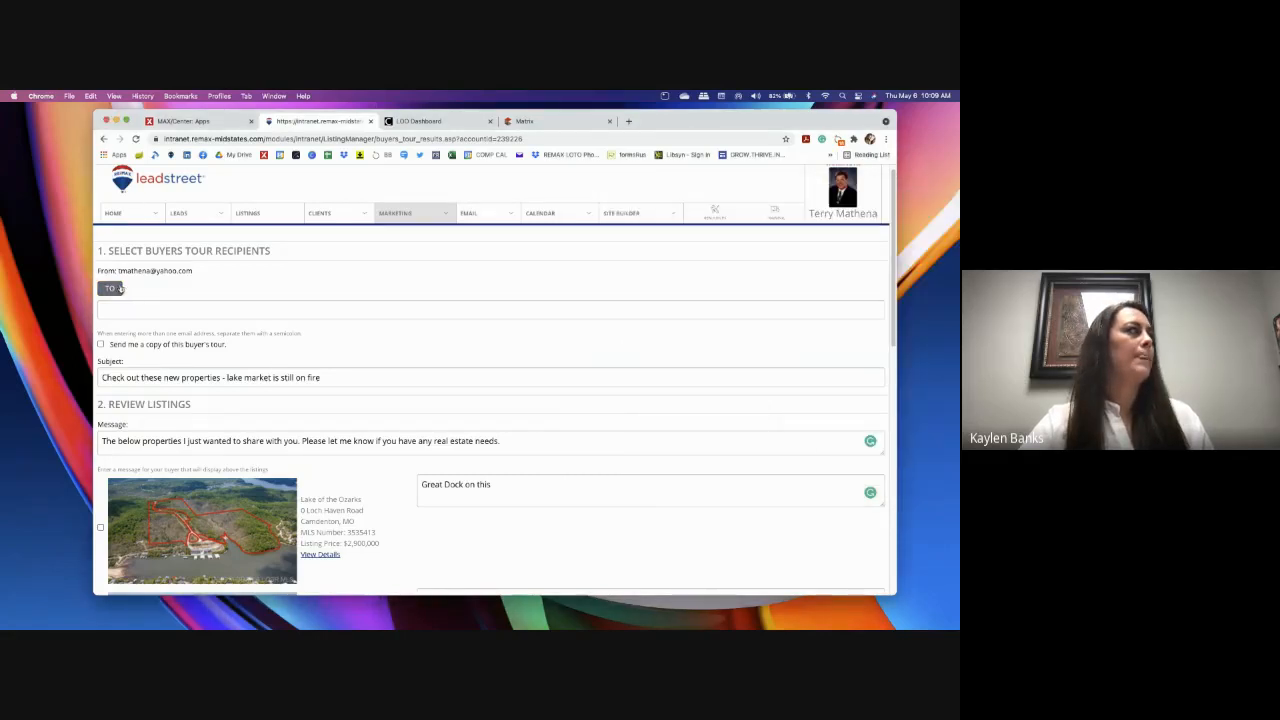
Add the third individual contact on the address book's first page as the buyer's tour recipient.
left_click(112, 288)
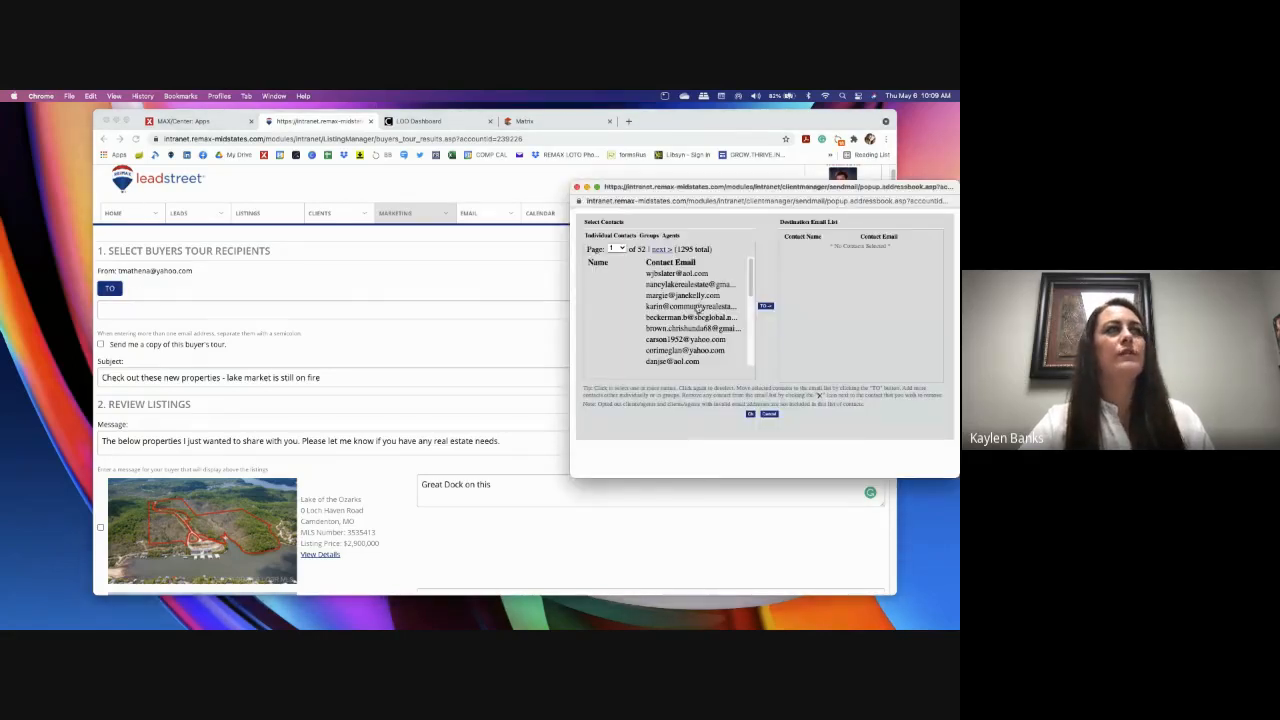
left_click(698, 296)
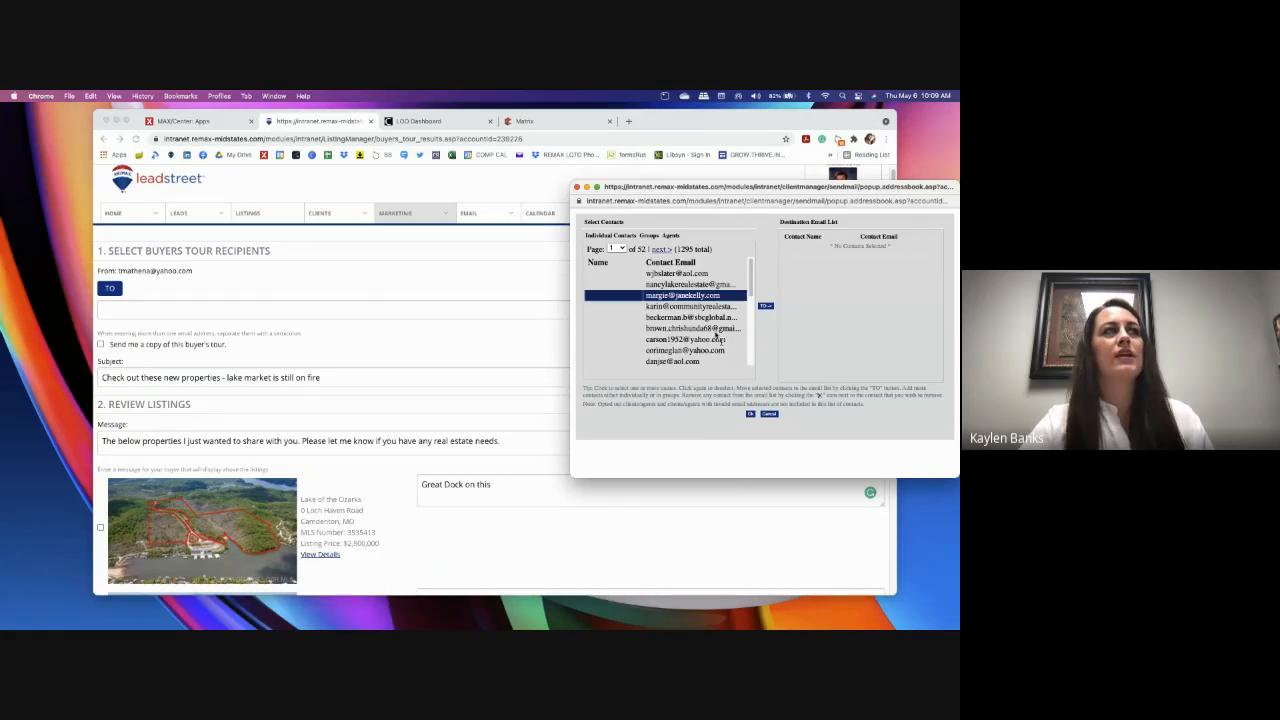
left_click(766, 306)
left_click(750, 413)
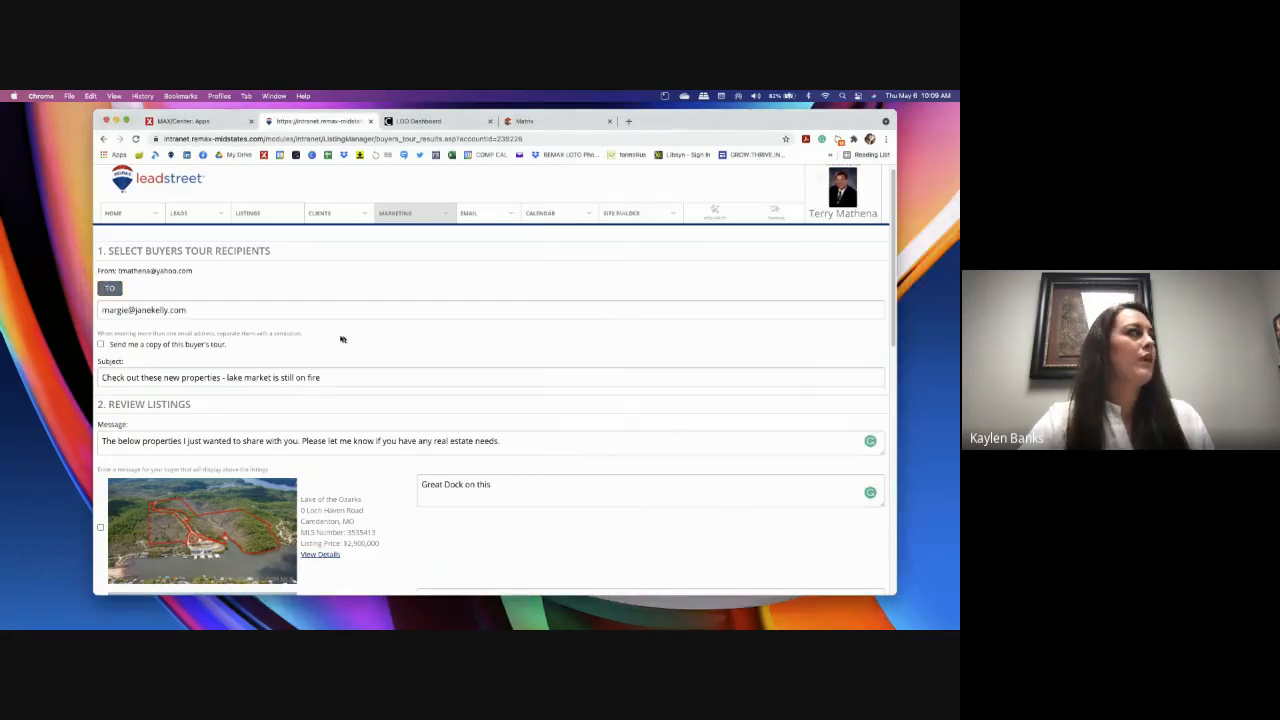
Go over the tour form and open the preview for sending the buyer's tour email, moving its window into clear view.
scroll(343, 337, "down", 1)
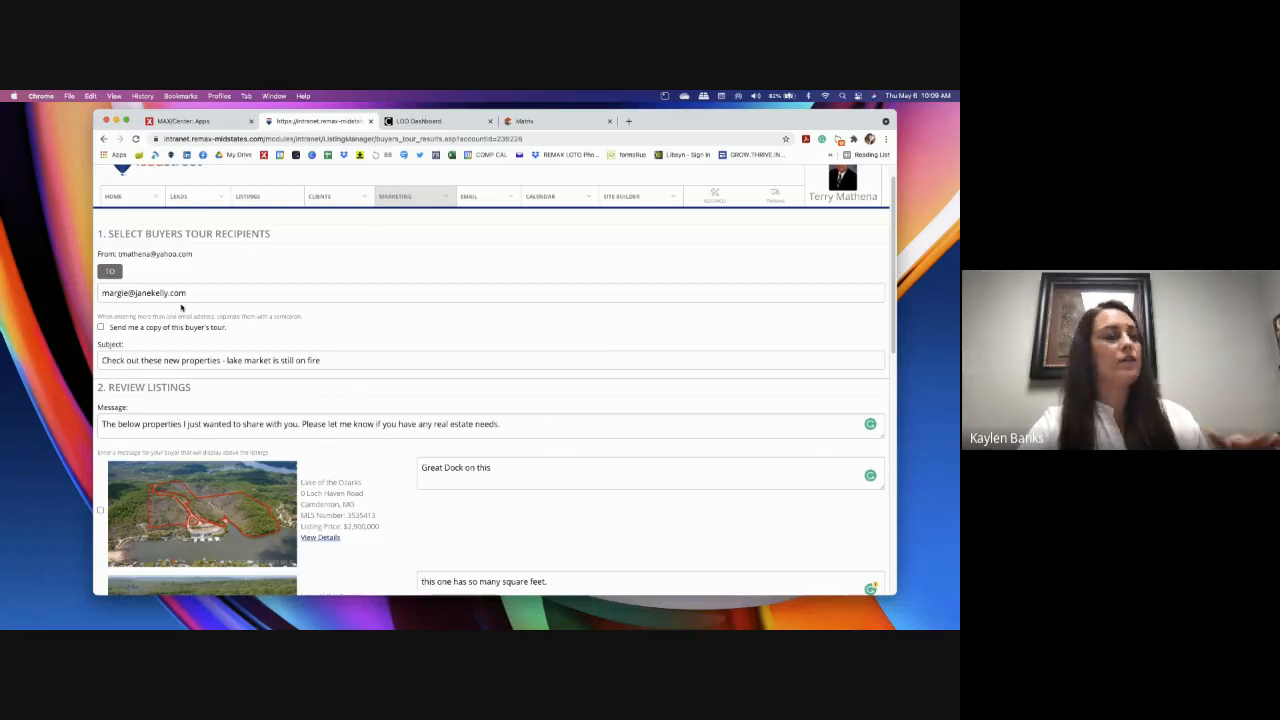
scroll(180, 295, "down", 1)
scroll(183, 286, "down", 3)
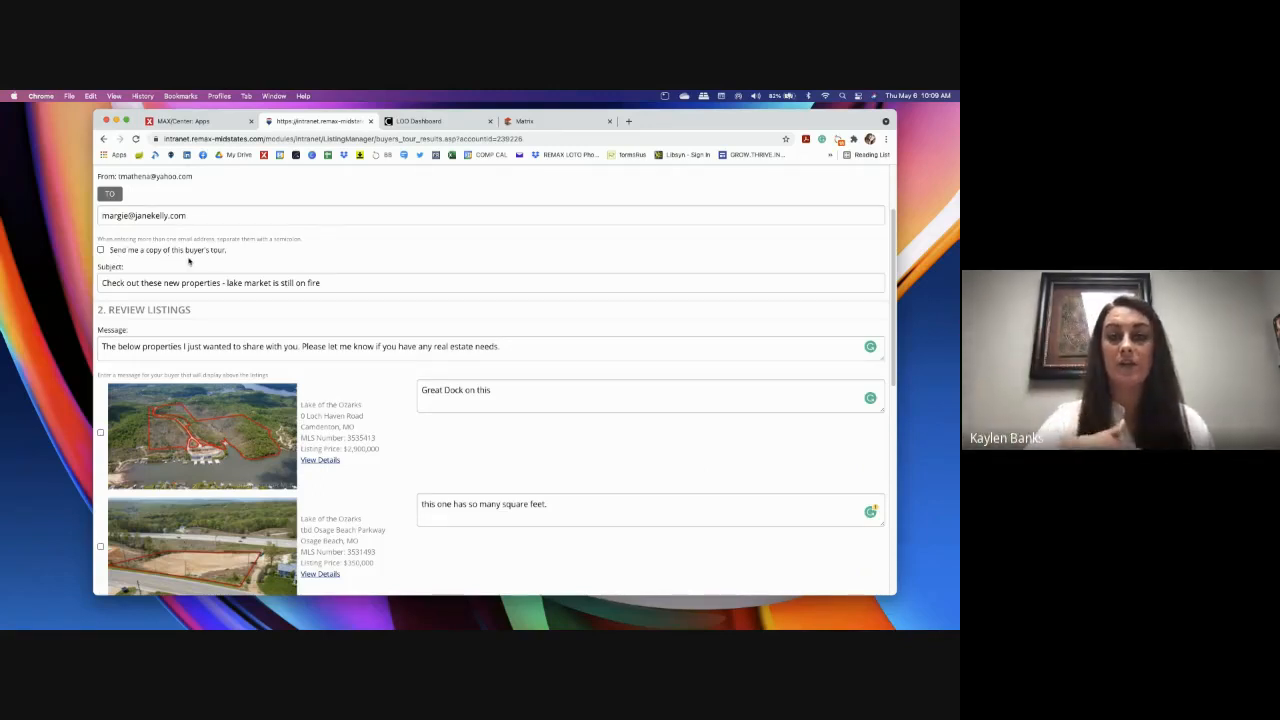
scroll(188, 261, "down", 10)
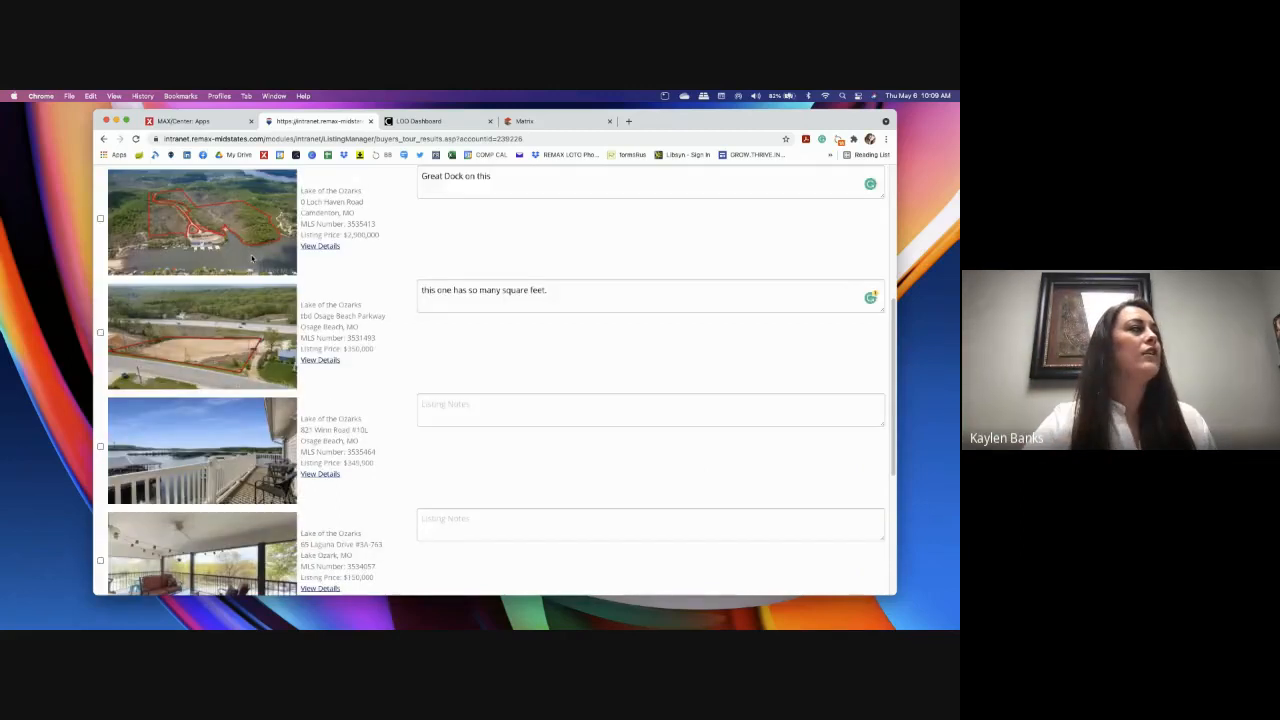
left_click(143, 531)
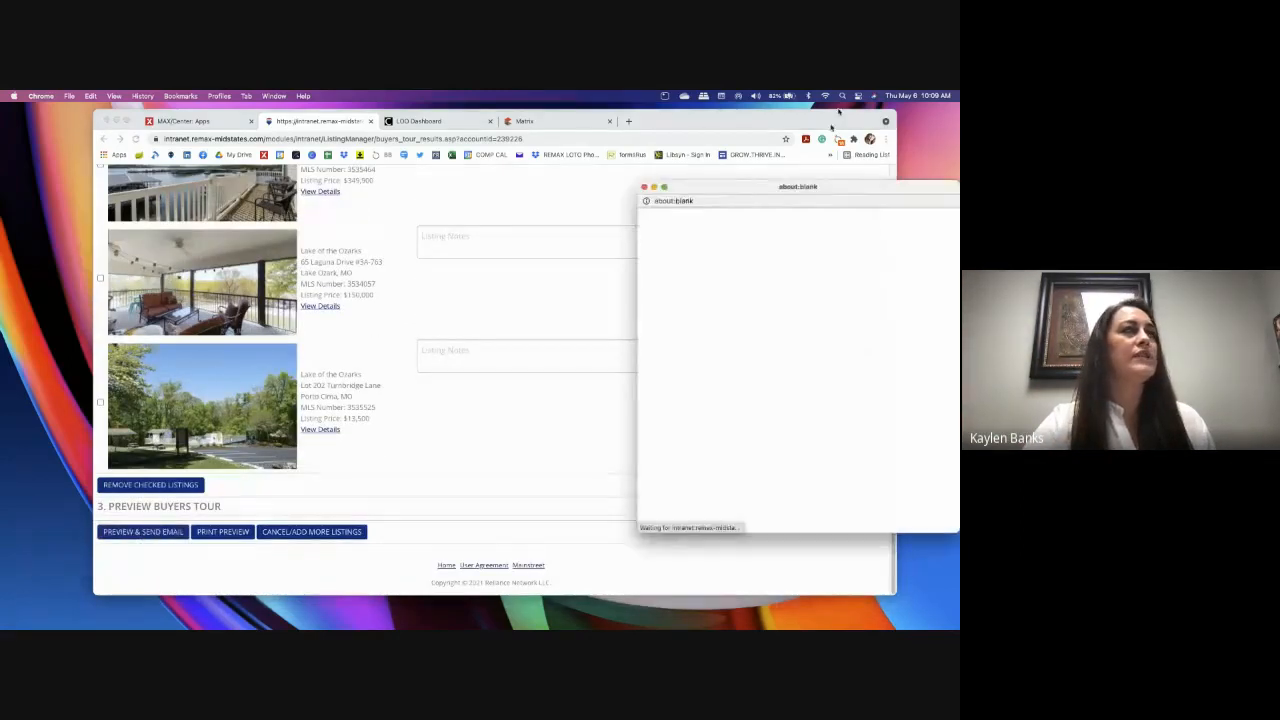
left_click_drag(836, 191, 660, 161)
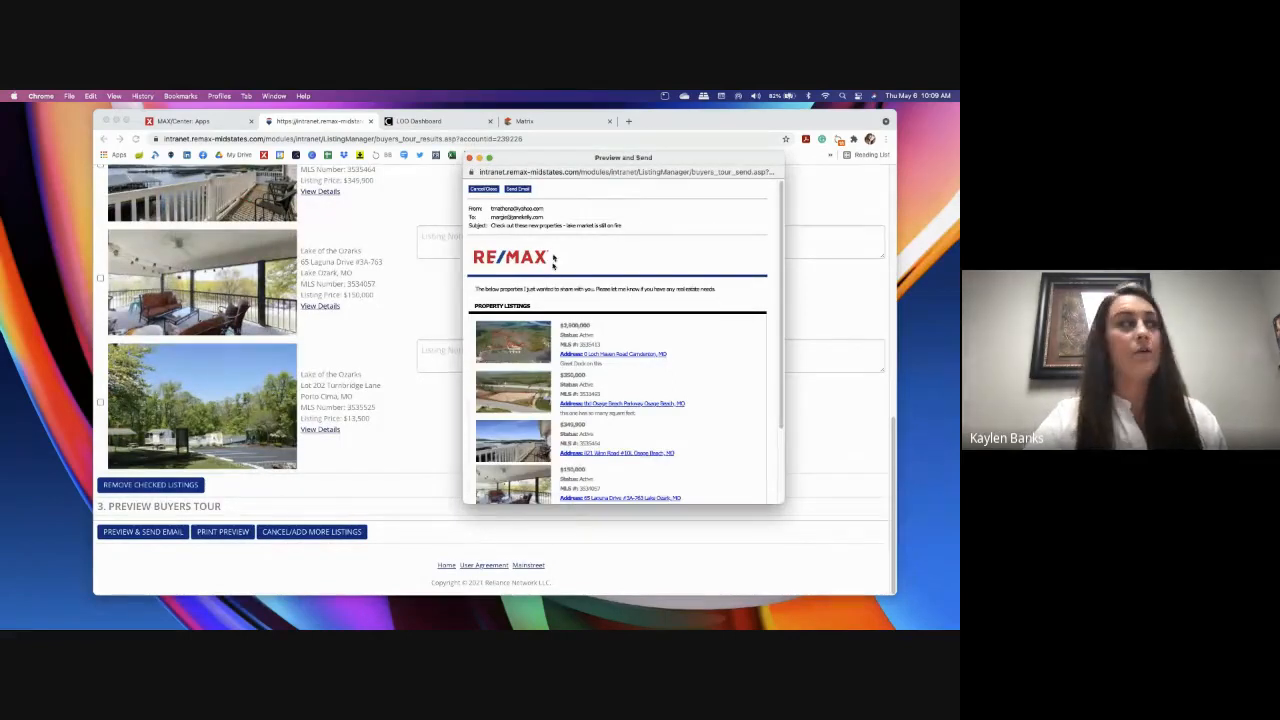
left_click_drag(580, 158, 561, 160)
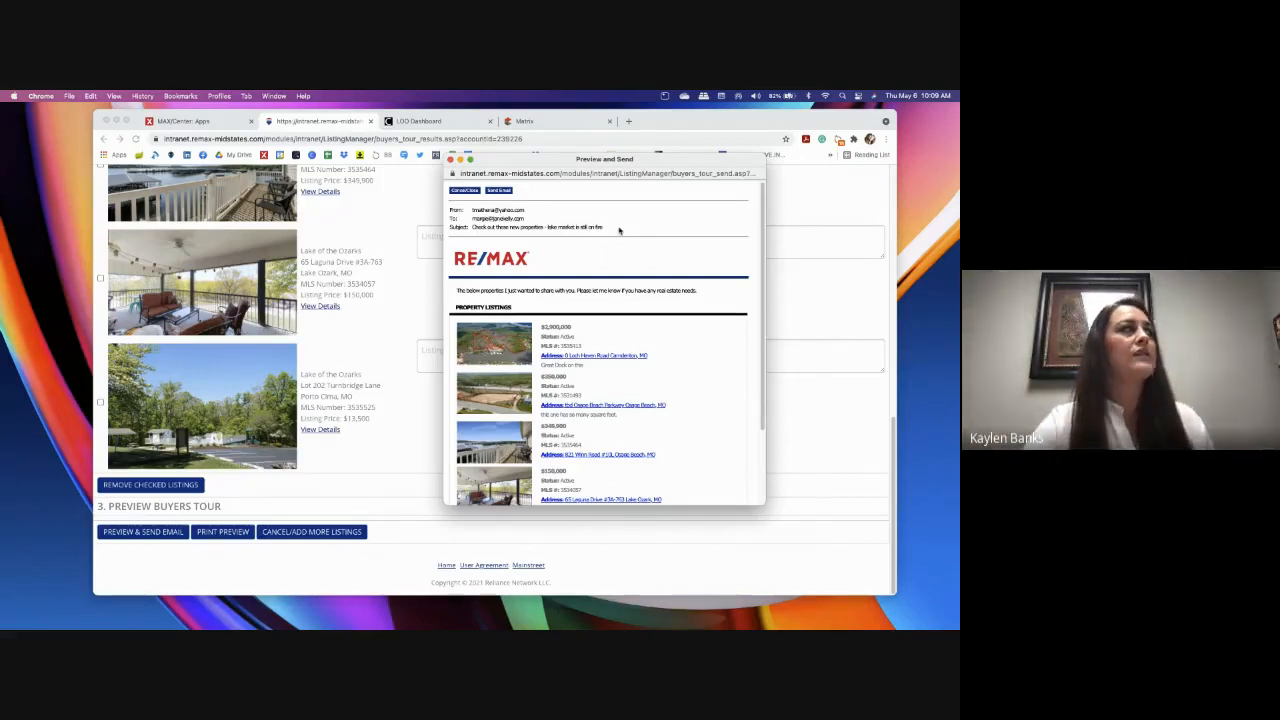
Examine the previewed email's header, message, property listings and notes, close it without sending and return to the recipient section.
scroll(510, 197, "down", 1)
scroll(546, 248, "down", 1)
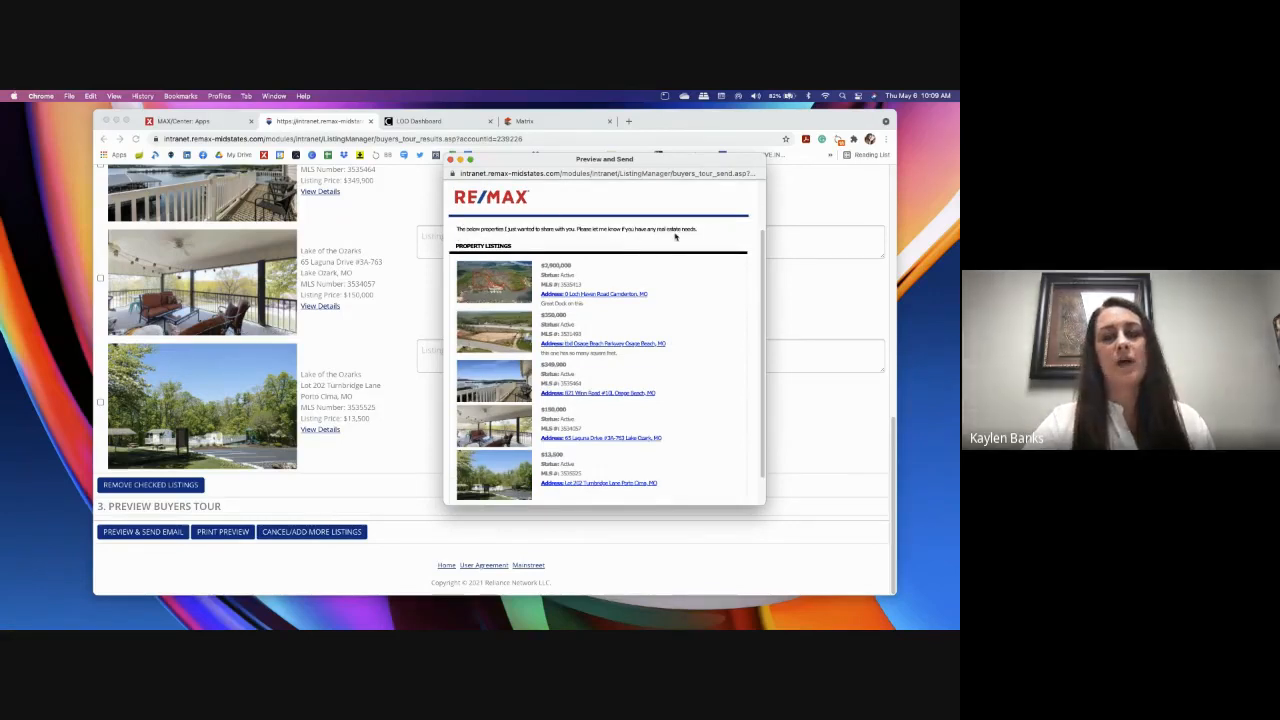
scroll(675, 238, "down", 2)
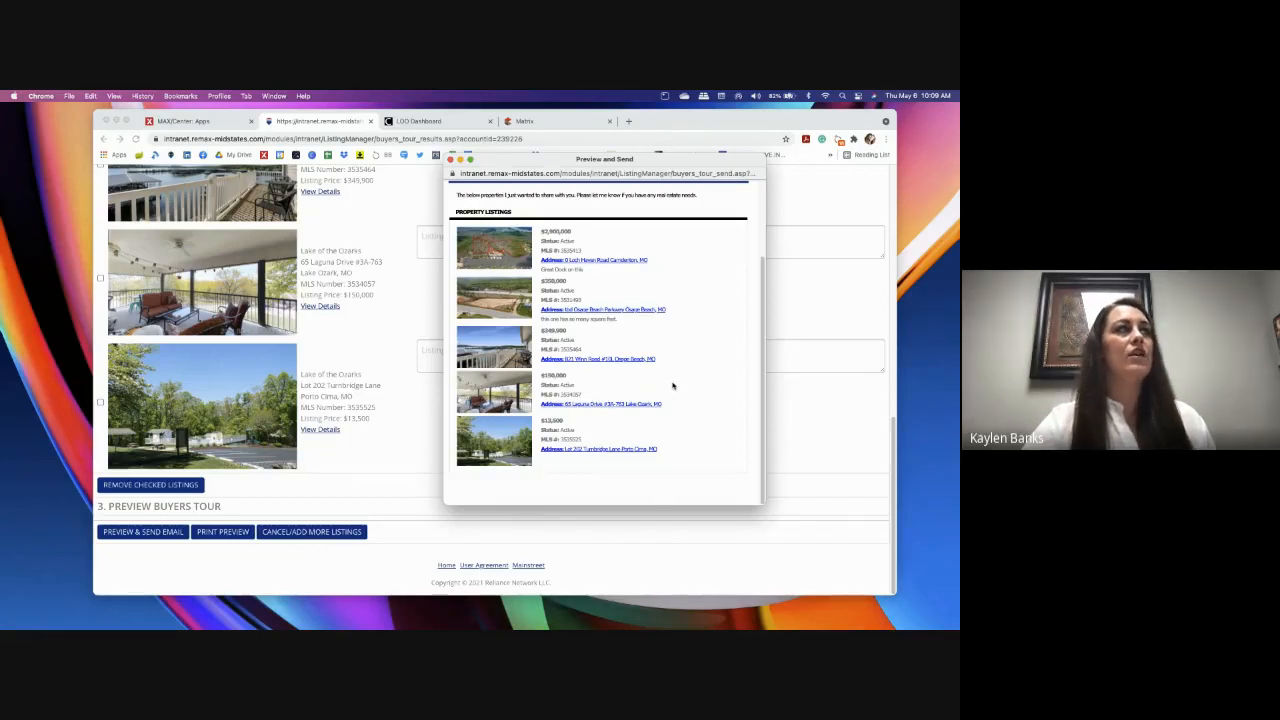
scroll(673, 386, "up", 5)
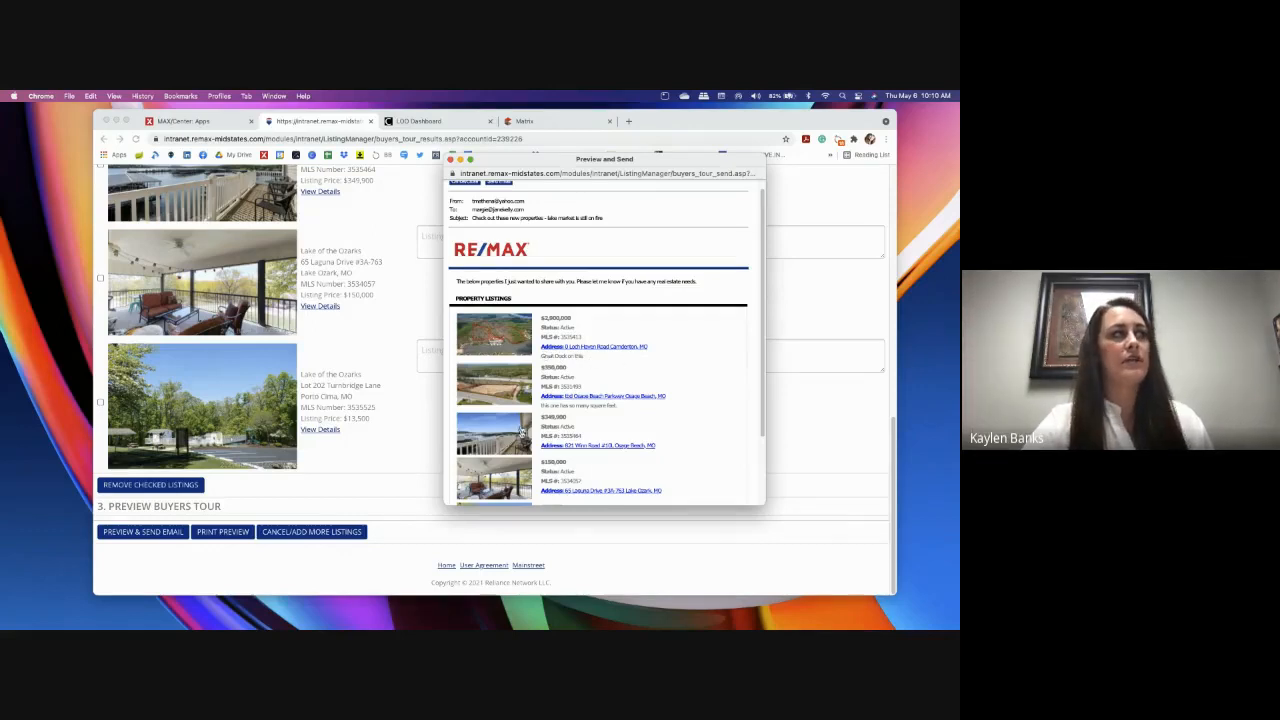
scroll(623, 414, "down", 5)
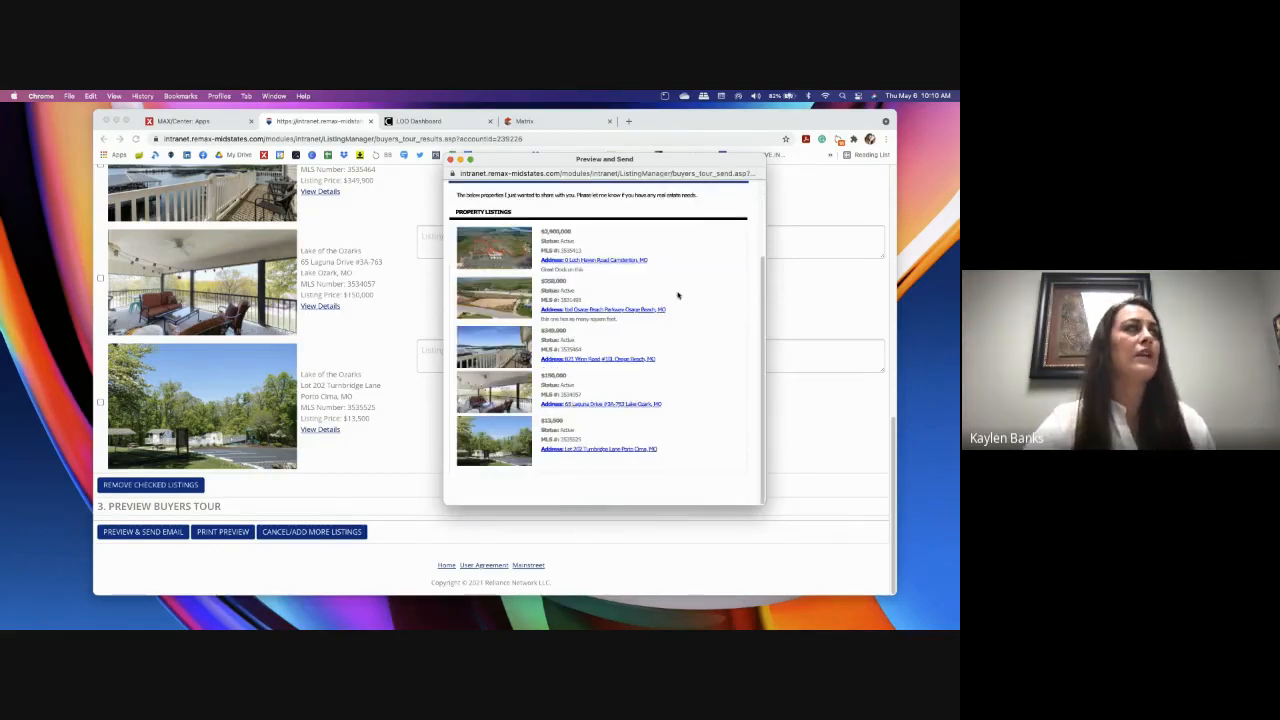
scroll(643, 325, "up", 5)
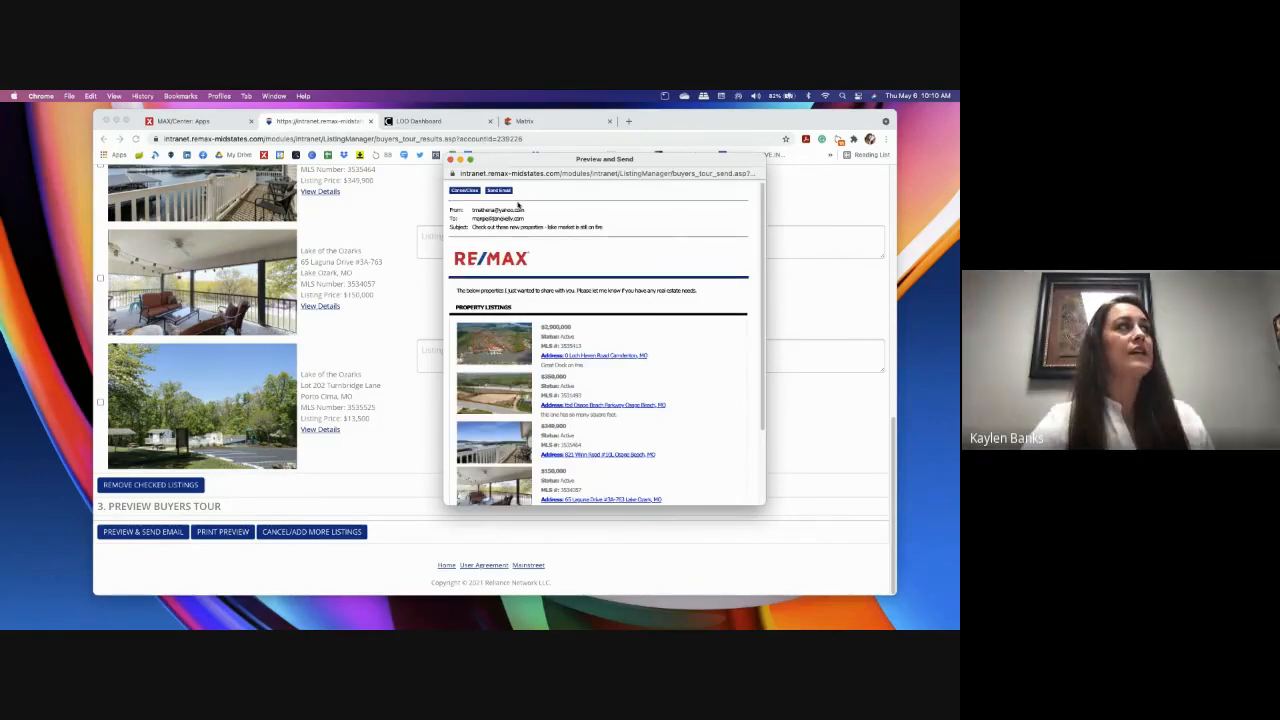
left_click(466, 190)
scroll(429, 250, "up", 10)
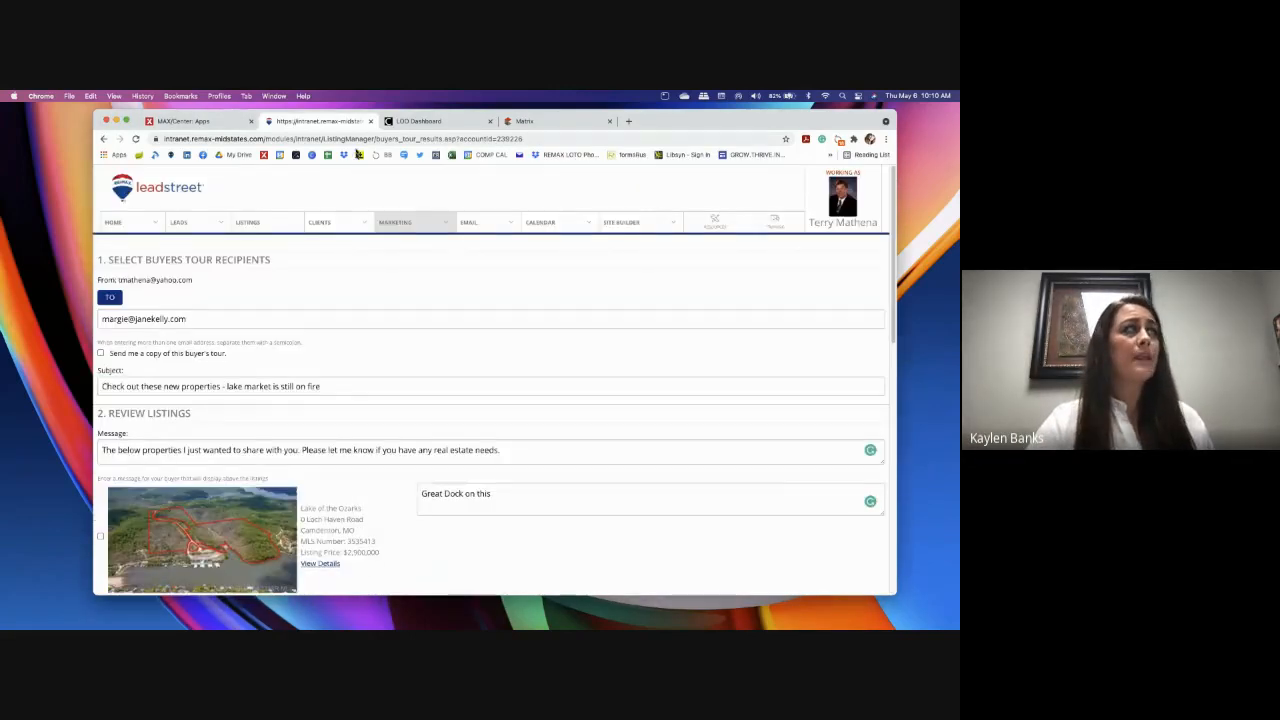